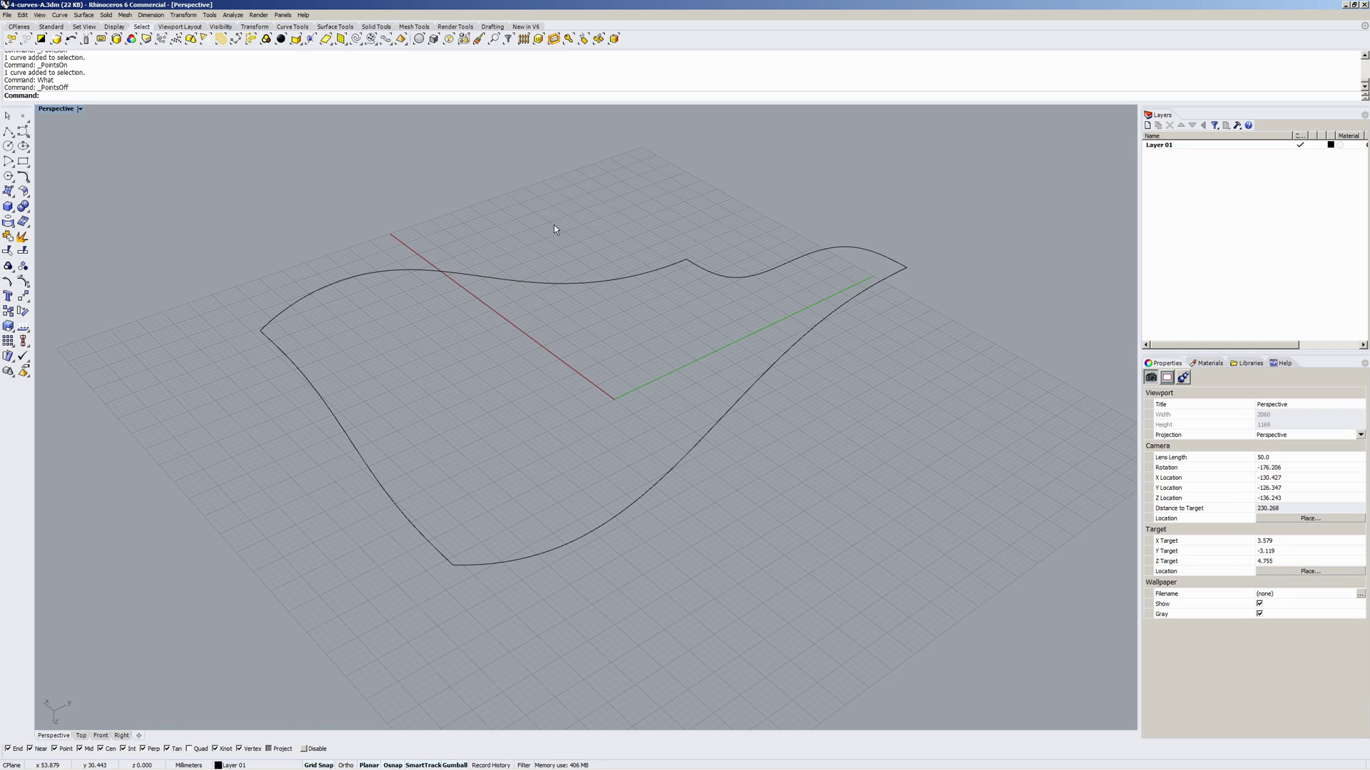
# Show the control points of all four curves and inspect the object description of the long curve crossing the red axis.
pyautogui.hotkey('ctrl', 'a')
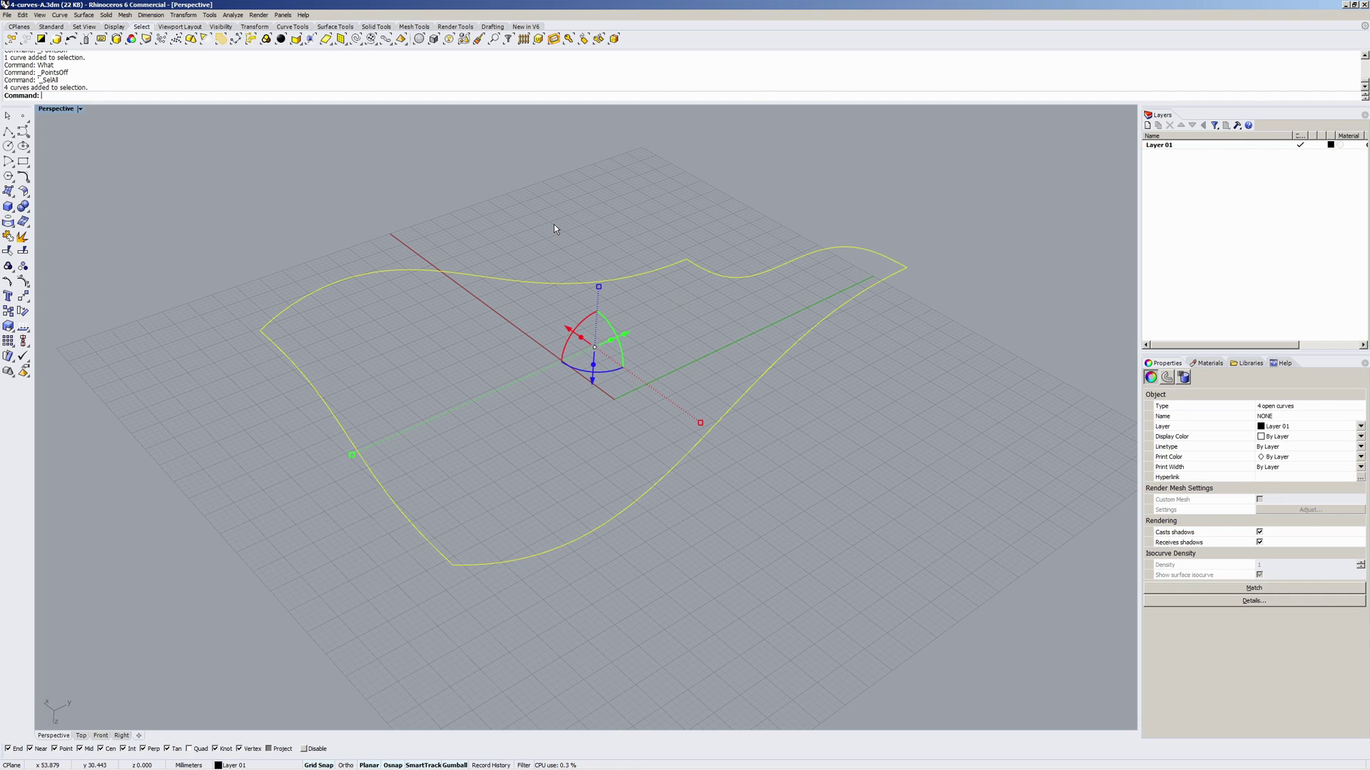
pyautogui.press('F10')
pyautogui.click(537, 284)
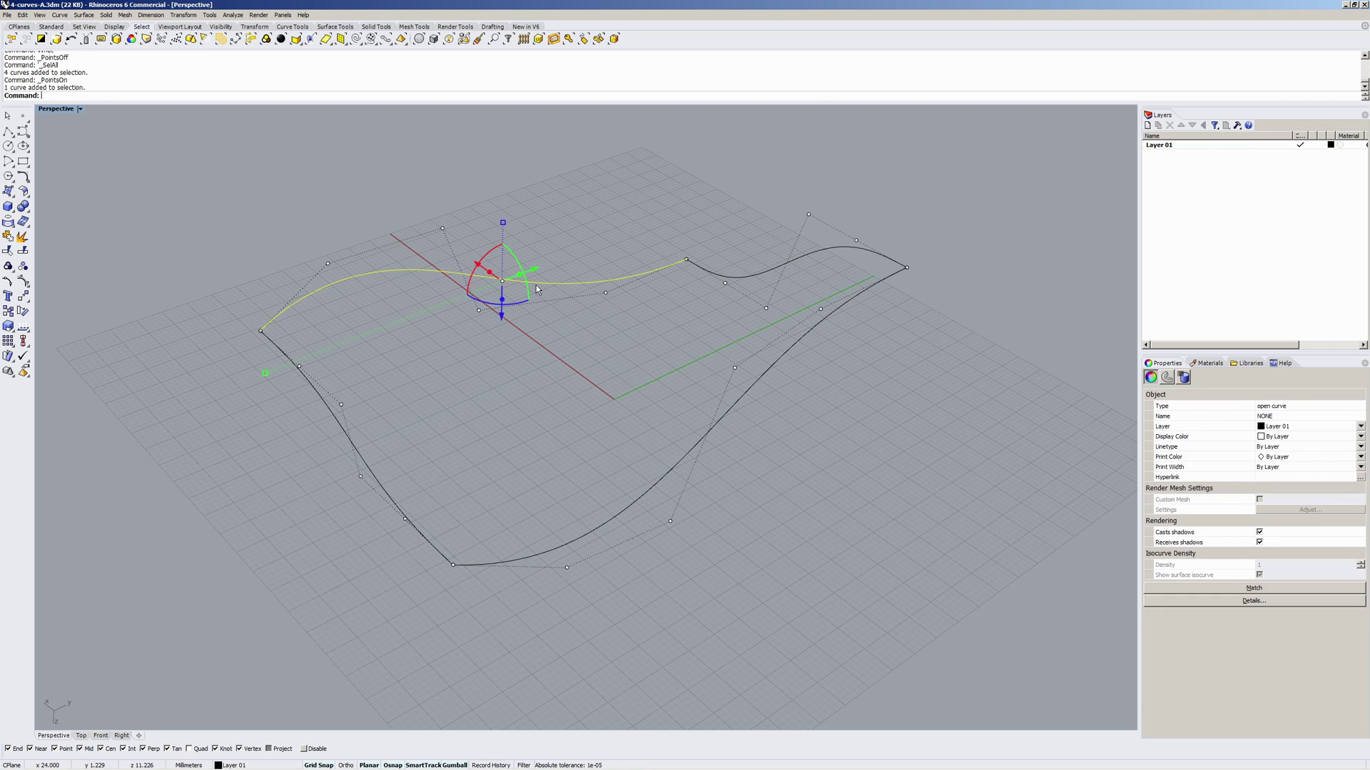
pyautogui.write('What')
pyautogui.press('Return')
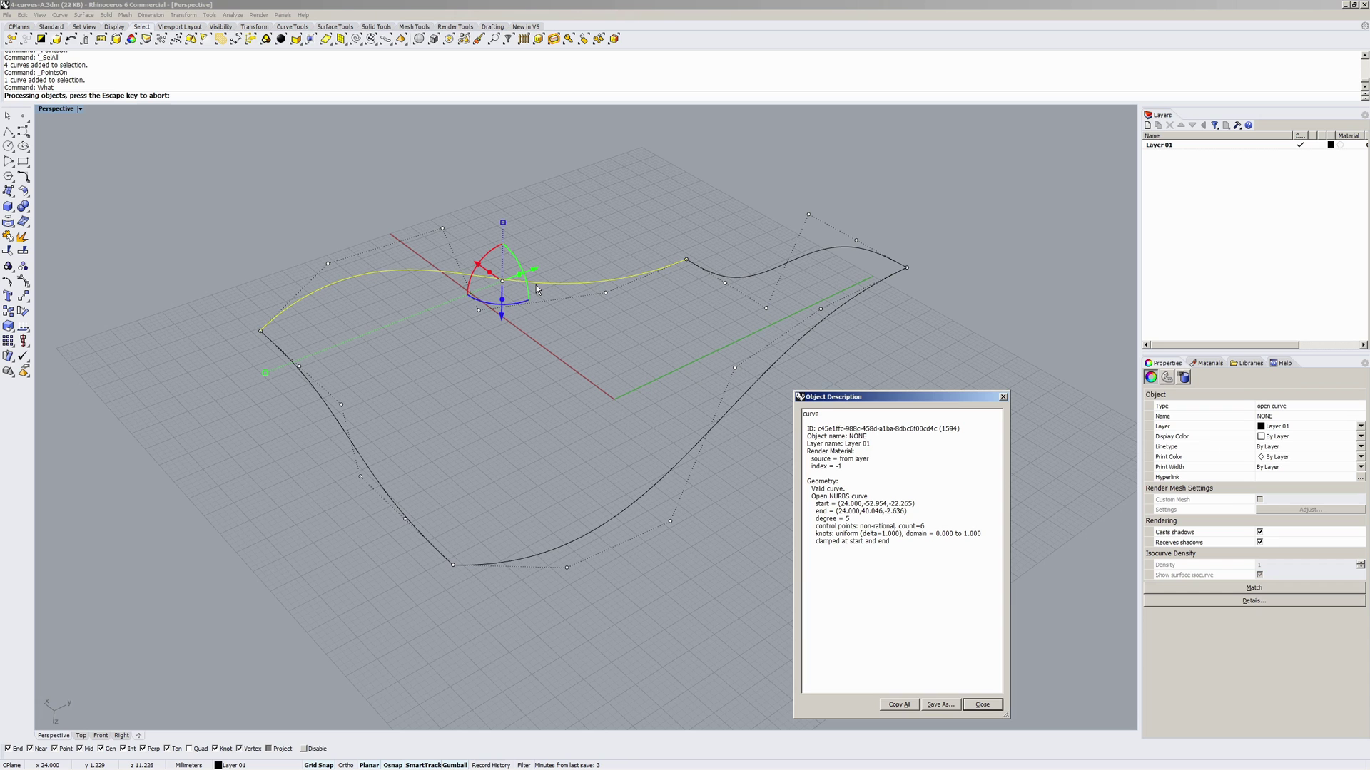
pyautogui.click(990, 706)
pyautogui.click(970, 570)
# Hide the control points of the four boundary curves.
pyautogui.moveTo(761, 458); pyautogui.dragTo(626, 443, button='right')
pyautogui.press('F10')
pyautogui.press('F11')
pyautogui.moveTo(622, 392)
pyautogui.mouseDown(button='right')
pyautogui.moveTo(614, 364)
pyautogui.moveTo(637, 400)
pyautogui.mouseUp(button='right')
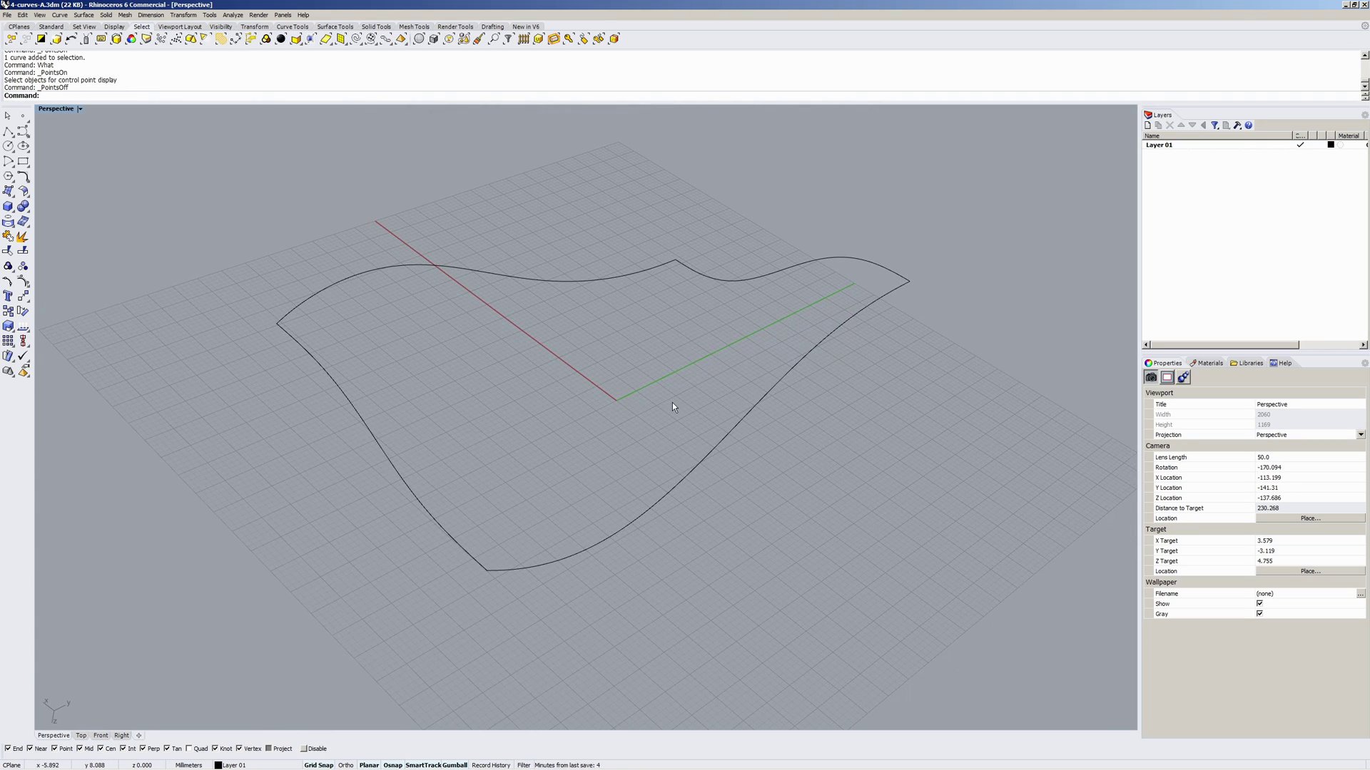
# Create a network surface from the four boundary curves with Position matching on every edge, edge tolerance 0.01 and interior tolerance 0.1.
pyautogui.write('Netwo')
pyautogui.press('Return')
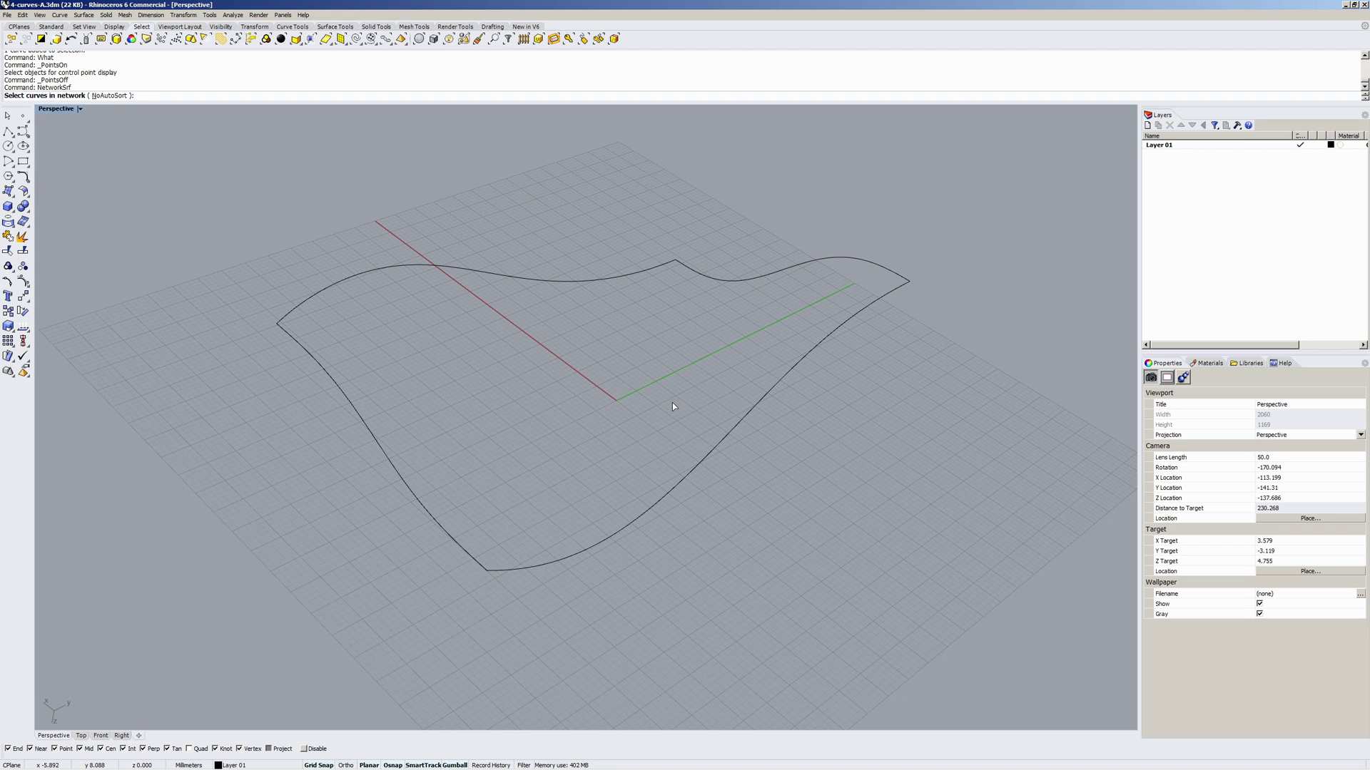
pyautogui.click(365, 274)
pyautogui.click(460, 546)
pyautogui.click(572, 553)
pyautogui.click(801, 262)
pyautogui.press('Return')
pyautogui.moveTo(559, 364); pyautogui.dragTo(618, 388, button='right')
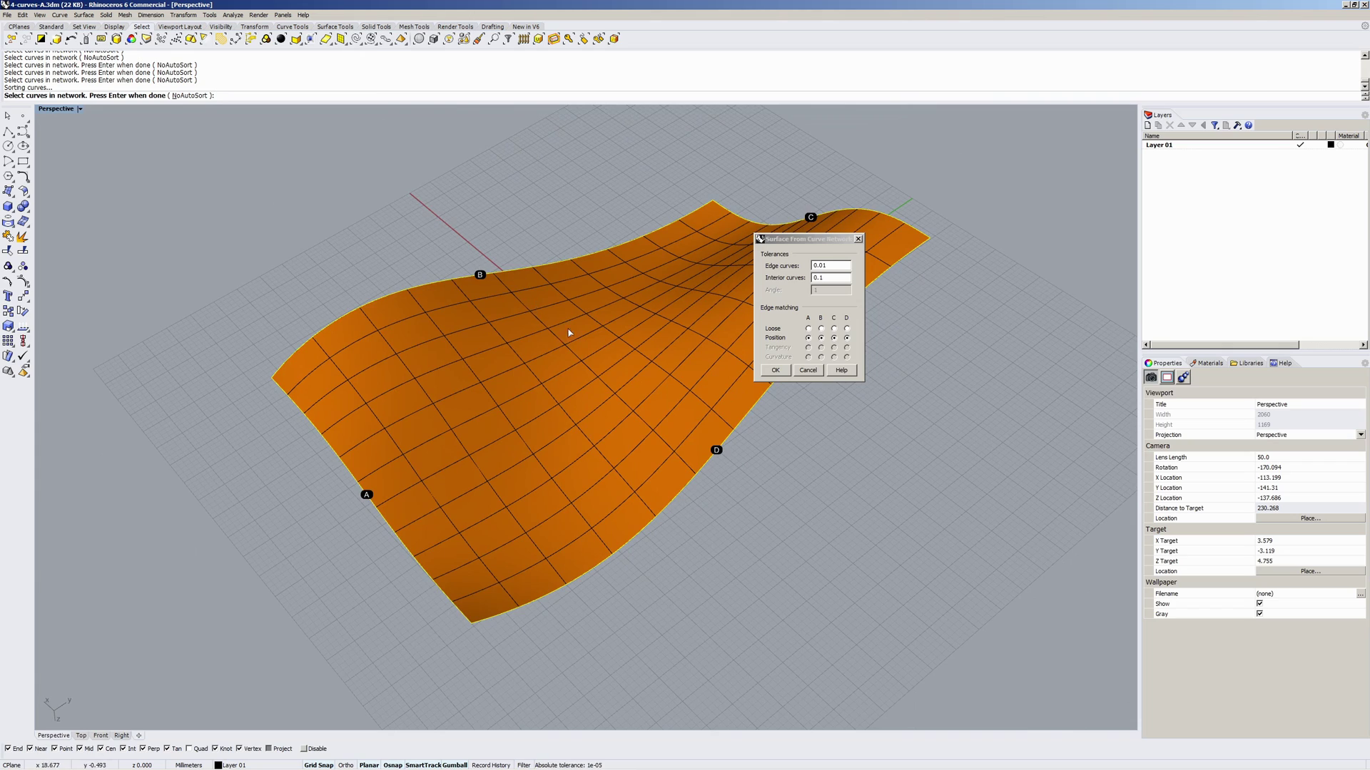
pyautogui.moveTo(590, 342)
pyautogui.mouseDown(button='right')
pyautogui.moveTo(592, 314)
pyautogui.moveTo(583, 350)
pyautogui.moveTo(604, 350)
pyautogui.mouseUp(button='right')
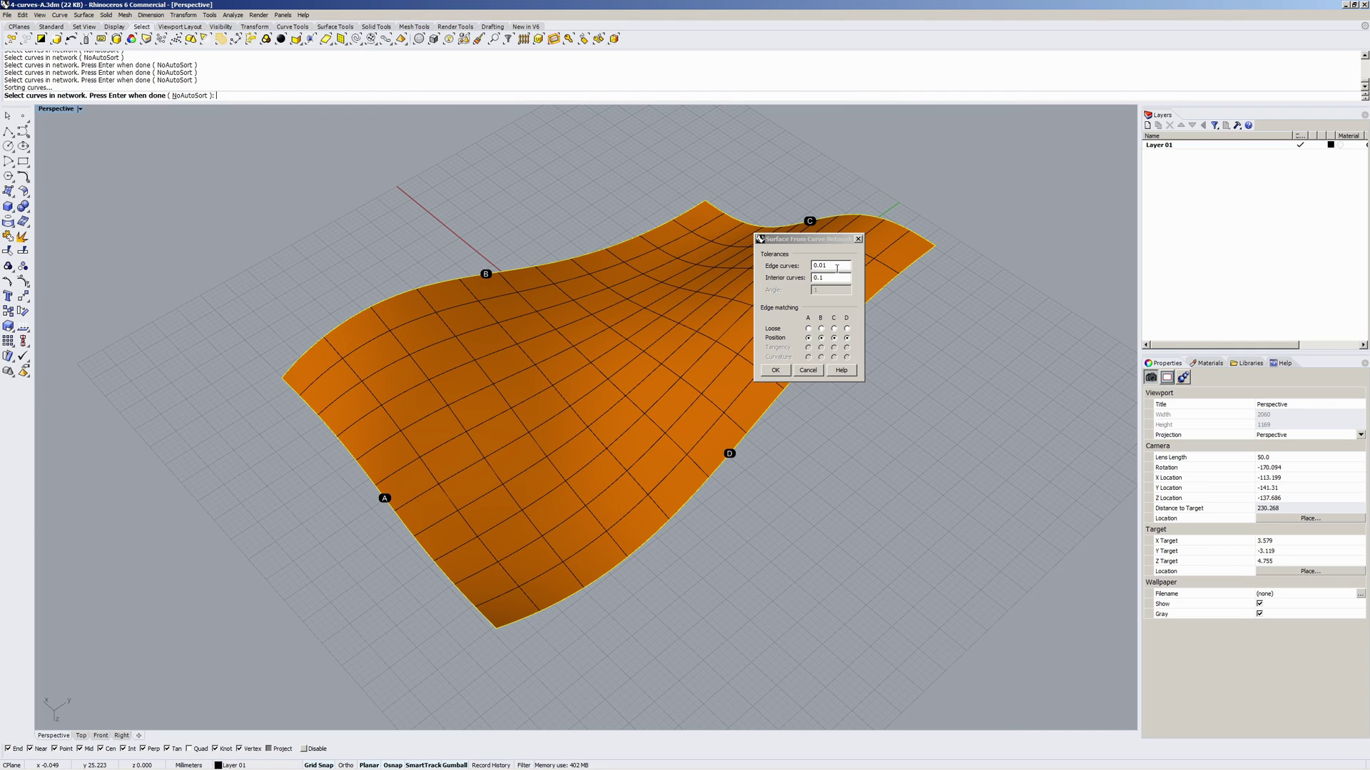
pyautogui.click(776, 370)
# Flip the direction of the network surface.
pyautogui.click(649, 366)
pyautogui.write('Flip')
pyautogui.press('Return')
pyautogui.click(794, 427)
# Show the network surface's control points and set the viewport display to Wireframe.
pyautogui.click(717, 340)
pyautogui.press('F10')
pyautogui.moveTo(717, 339); pyautogui.dragTo(676, 357, button='right')
pyautogui.middleClick(660, 349)
pyautogui.click(689, 343)
# Inspect the network surface's degree and CV count in its object description.
pyautogui.click(674, 350)
pyautogui.write('What')
pyautogui.press('Return')
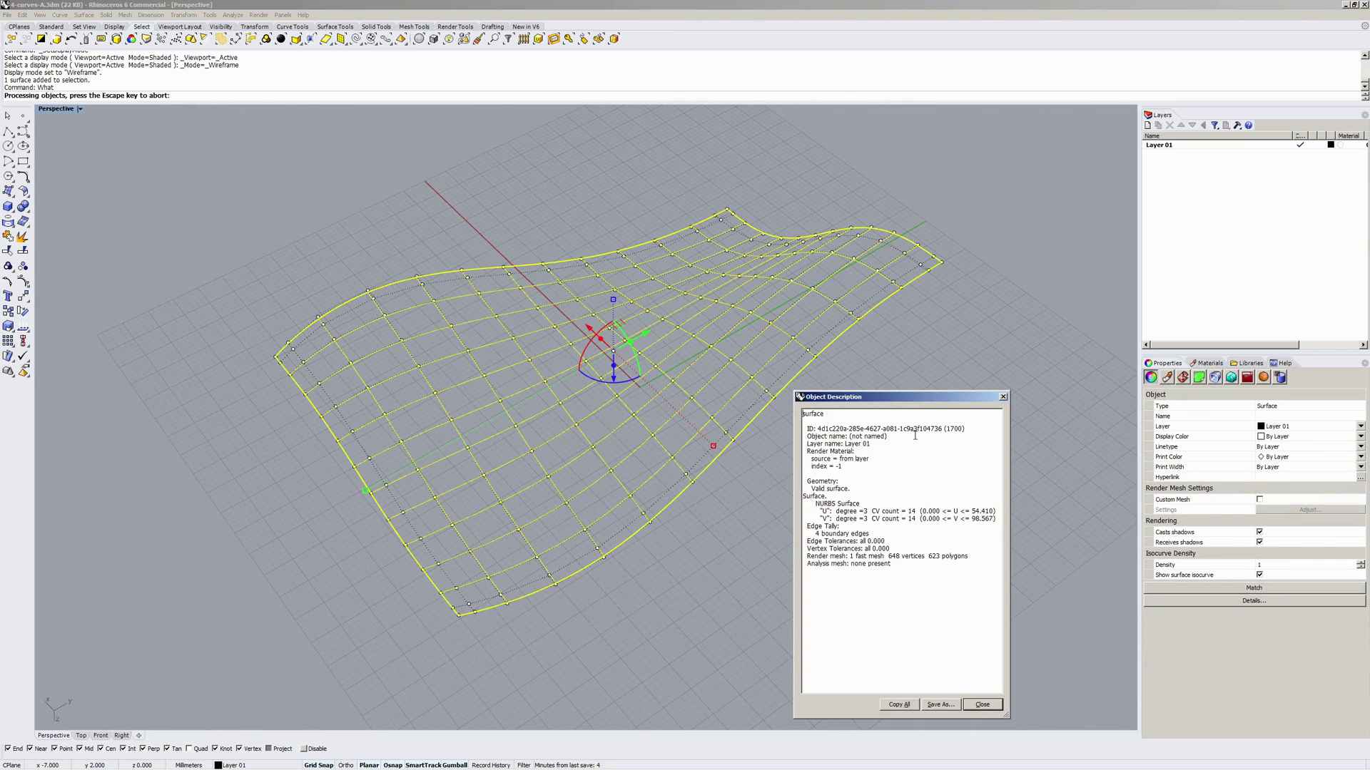
pyautogui.moveTo(864, 512); pyautogui.dragTo(867, 523)
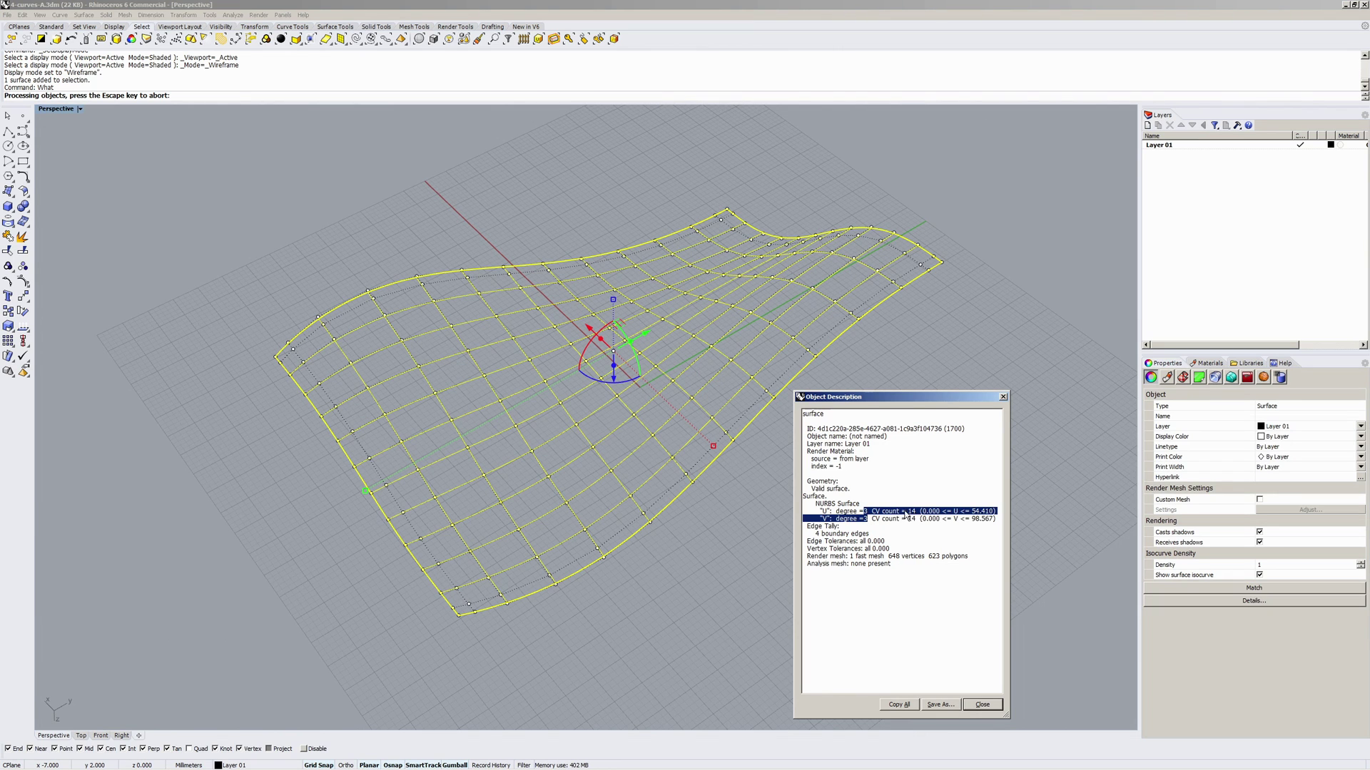
pyautogui.click(980, 708)
# Hide the control points and delete the network surface.
pyautogui.click(787, 467)
pyautogui.moveTo(788, 468); pyautogui.dragTo(795, 470, button='right')
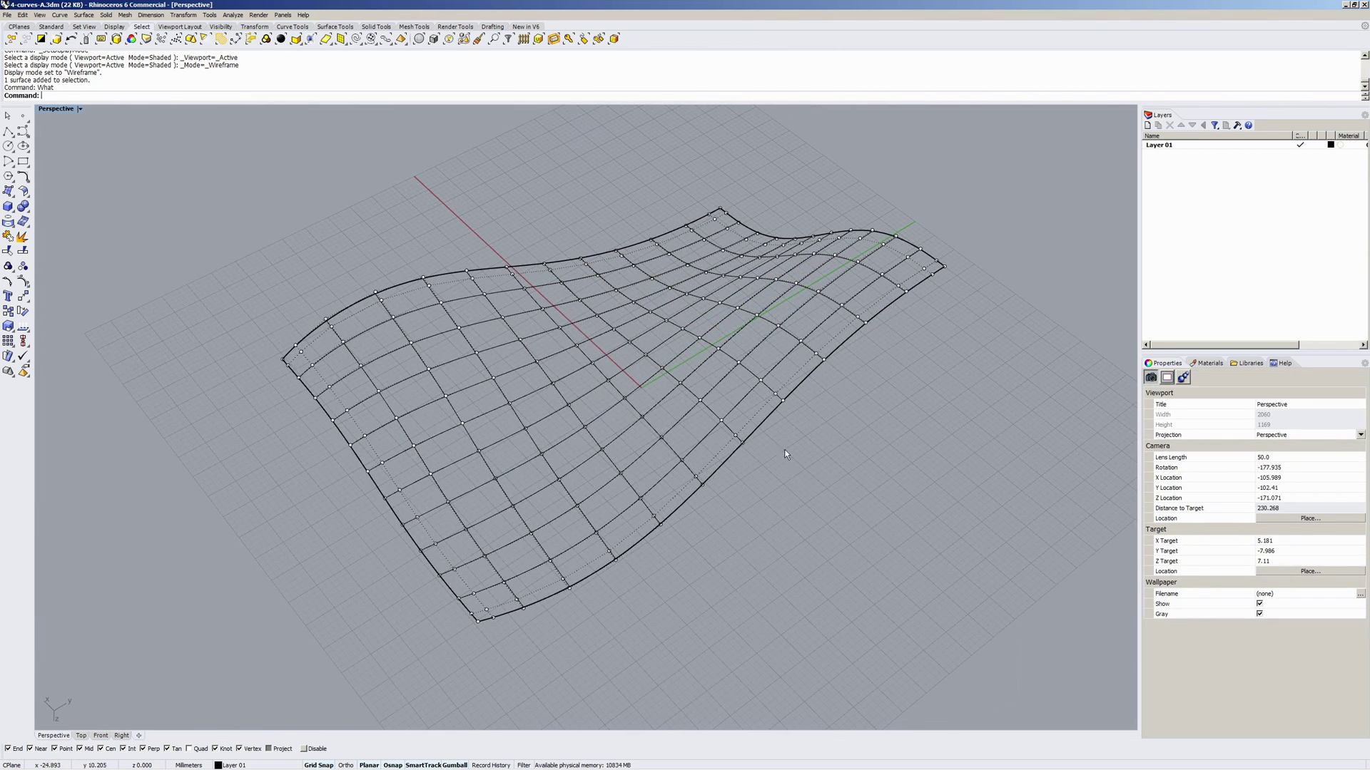
pyautogui.press('F11')
pyautogui.click(709, 348)
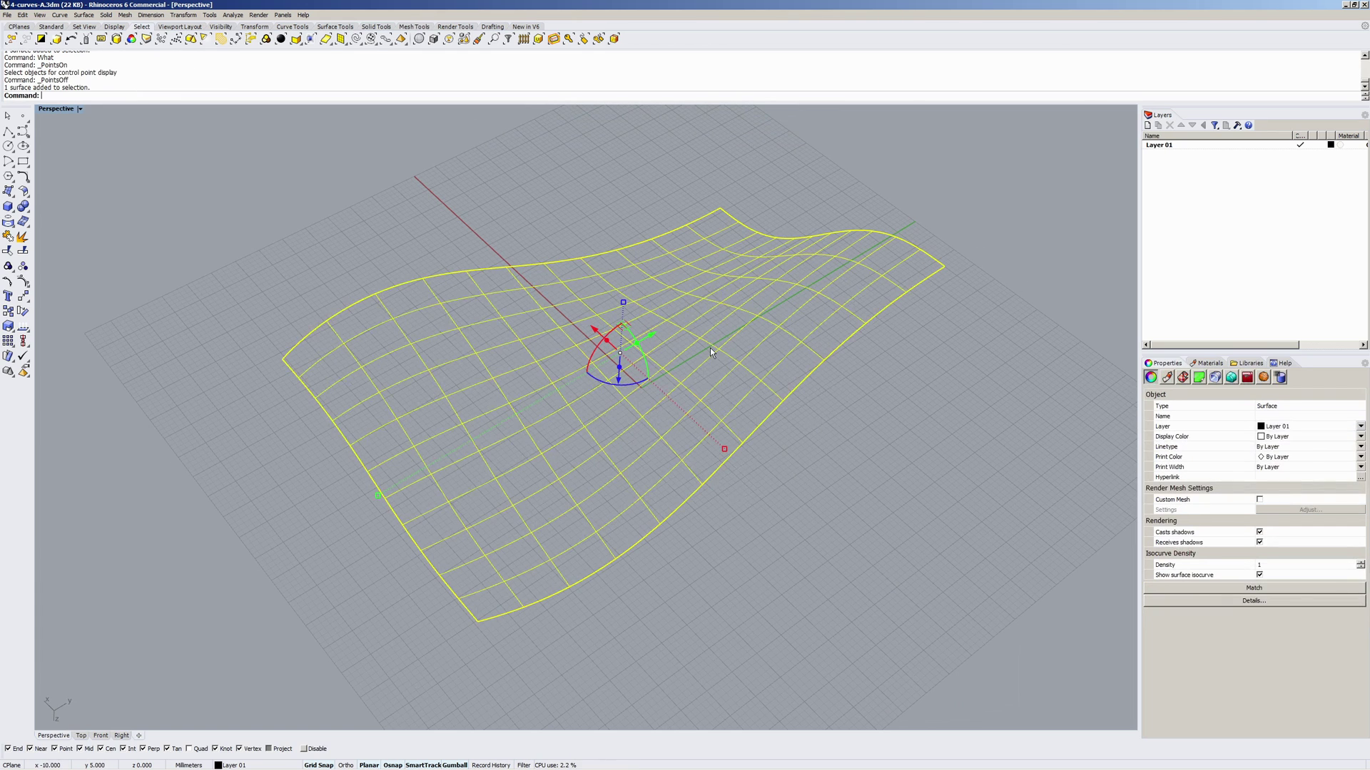
pyautogui.press('Delete')
# Extrude the long curve crossing the red axis outward into a strip surface and set the viewport display to Shaded.
pyautogui.click(592, 260)
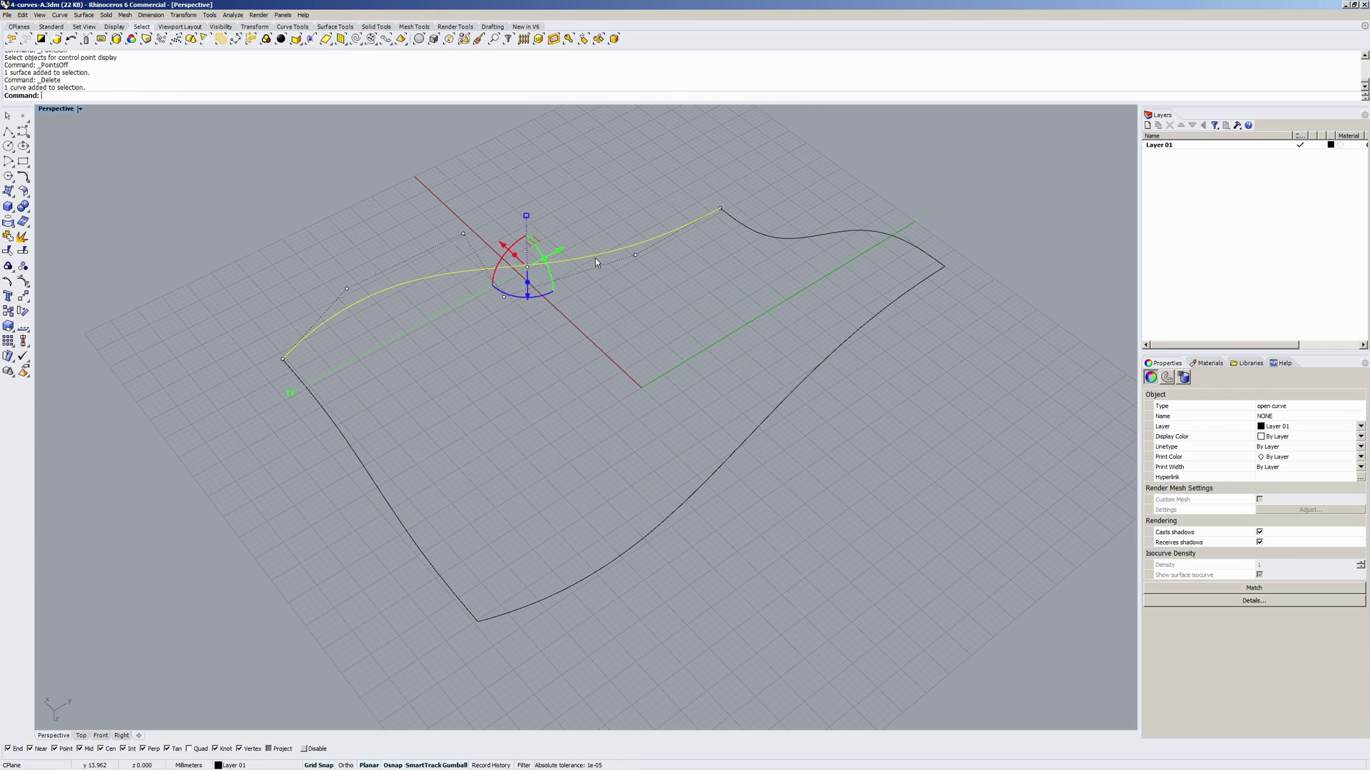
pyautogui.click(474, 229)
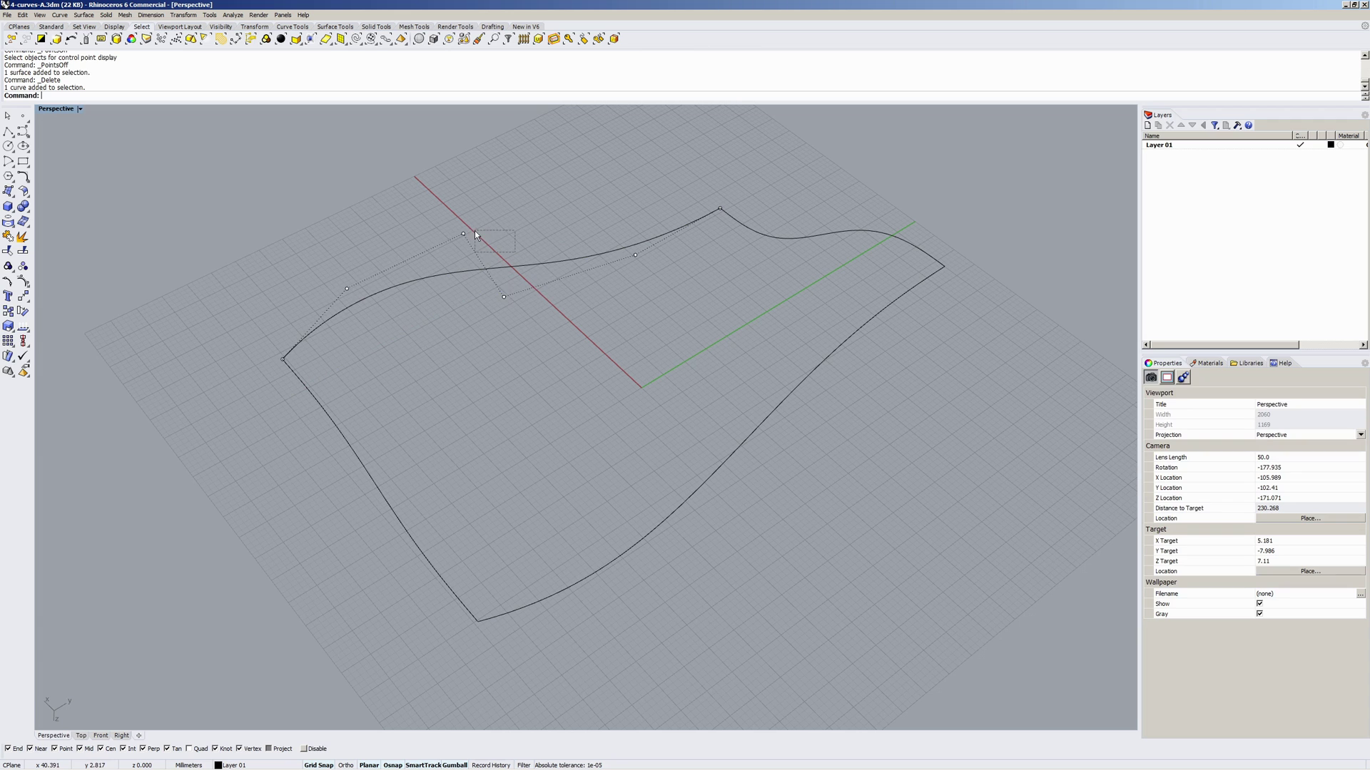
pyautogui.click(535, 267)
pyautogui.moveTo(515, 255); pyautogui.dragTo(448, 193)
pyautogui.click(572, 394)
pyautogui.middleClick(572, 398)
pyautogui.click(607, 380)
pyautogui.moveTo(608, 379); pyautogui.dragTo(589, 392, button='right')
# Create a network surface from the strip's inner extrusion edge and the other three curves, with Tangency matching on edge B and Position elsewhere.
pyautogui.write('NetworkSrf')
pyautogui.press('Return')
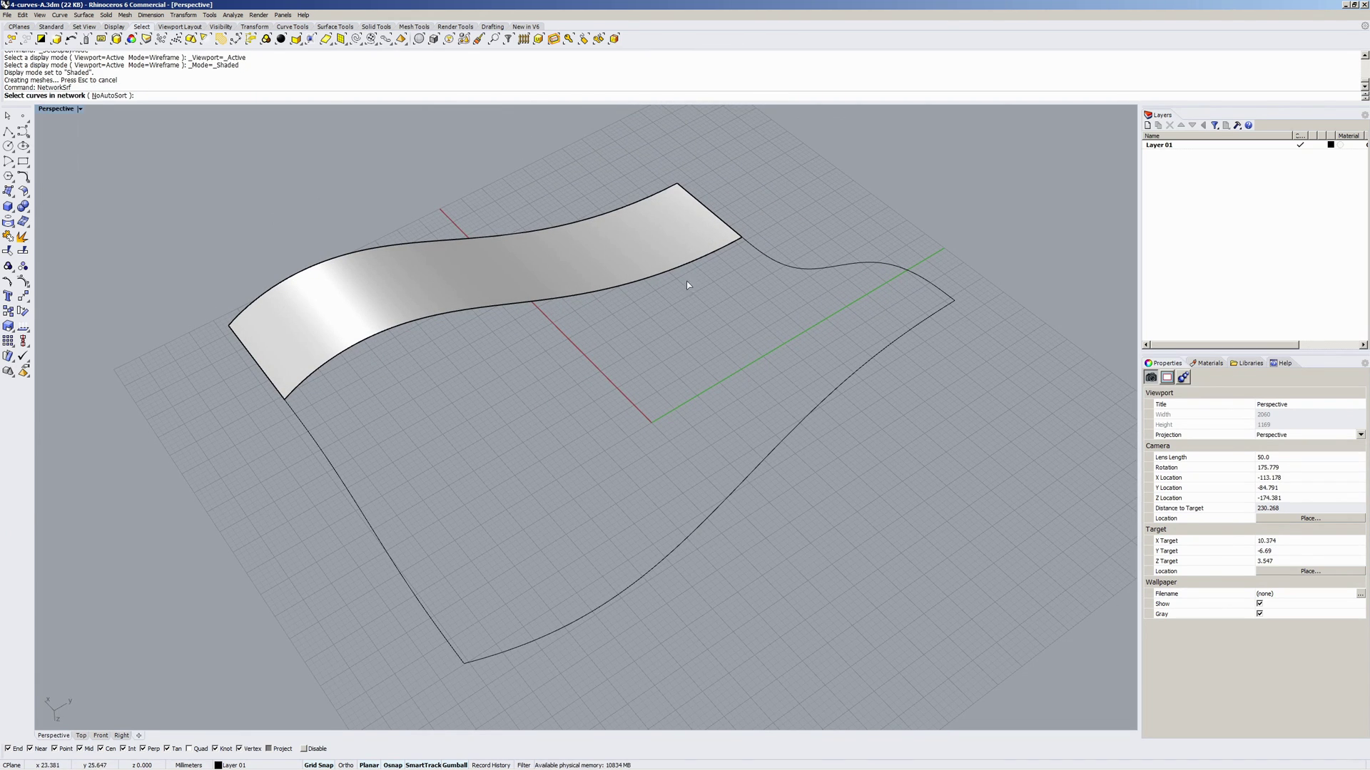
pyautogui.click(707, 255)
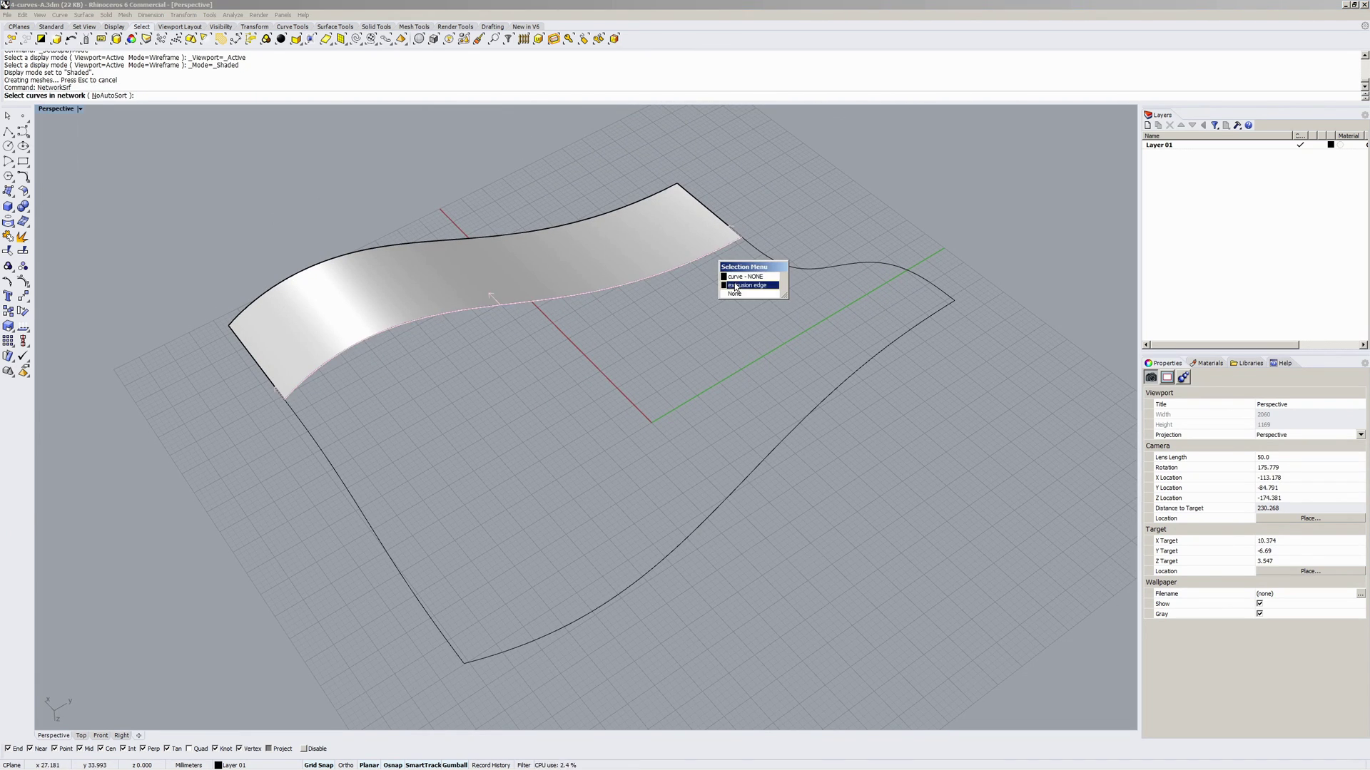
pyautogui.click(736, 285)
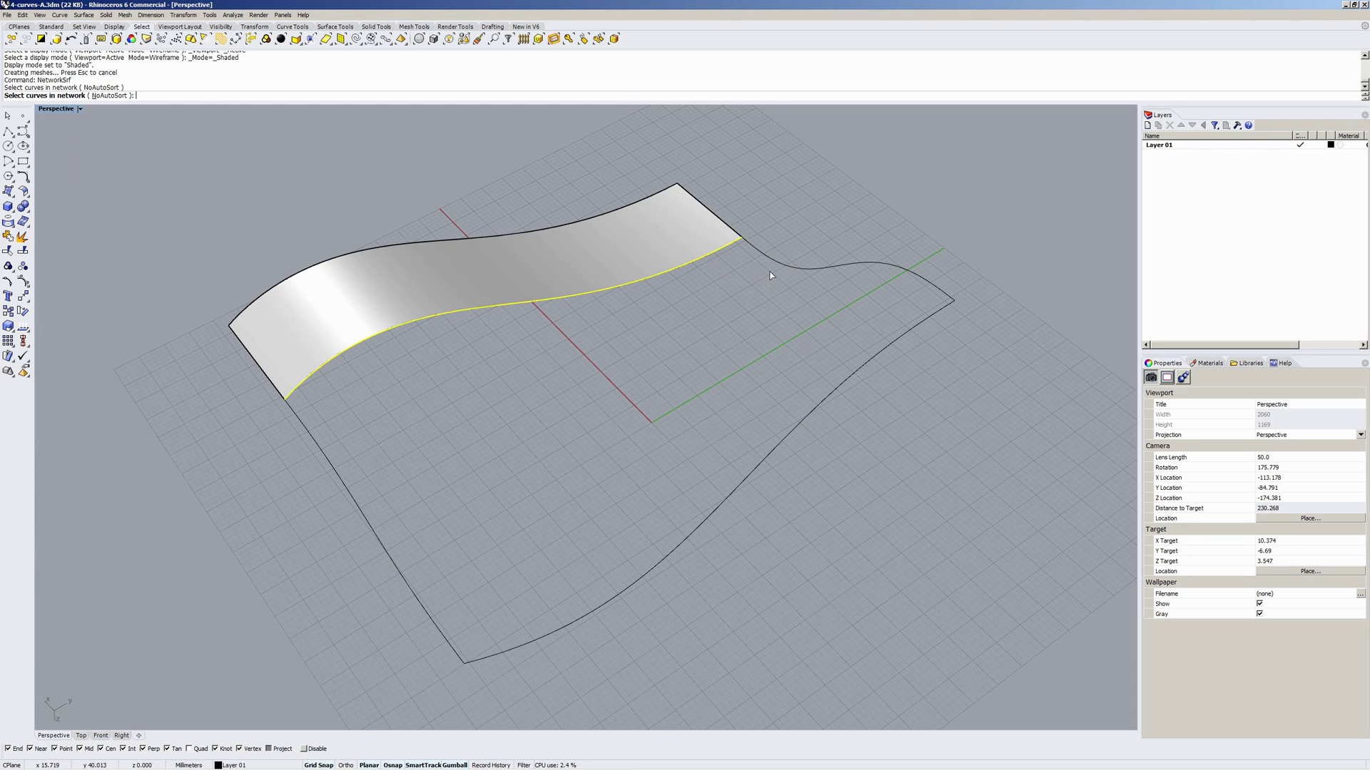
pyautogui.click(769, 261)
pyautogui.click(918, 328)
pyautogui.click(431, 627)
pyautogui.press('Return')
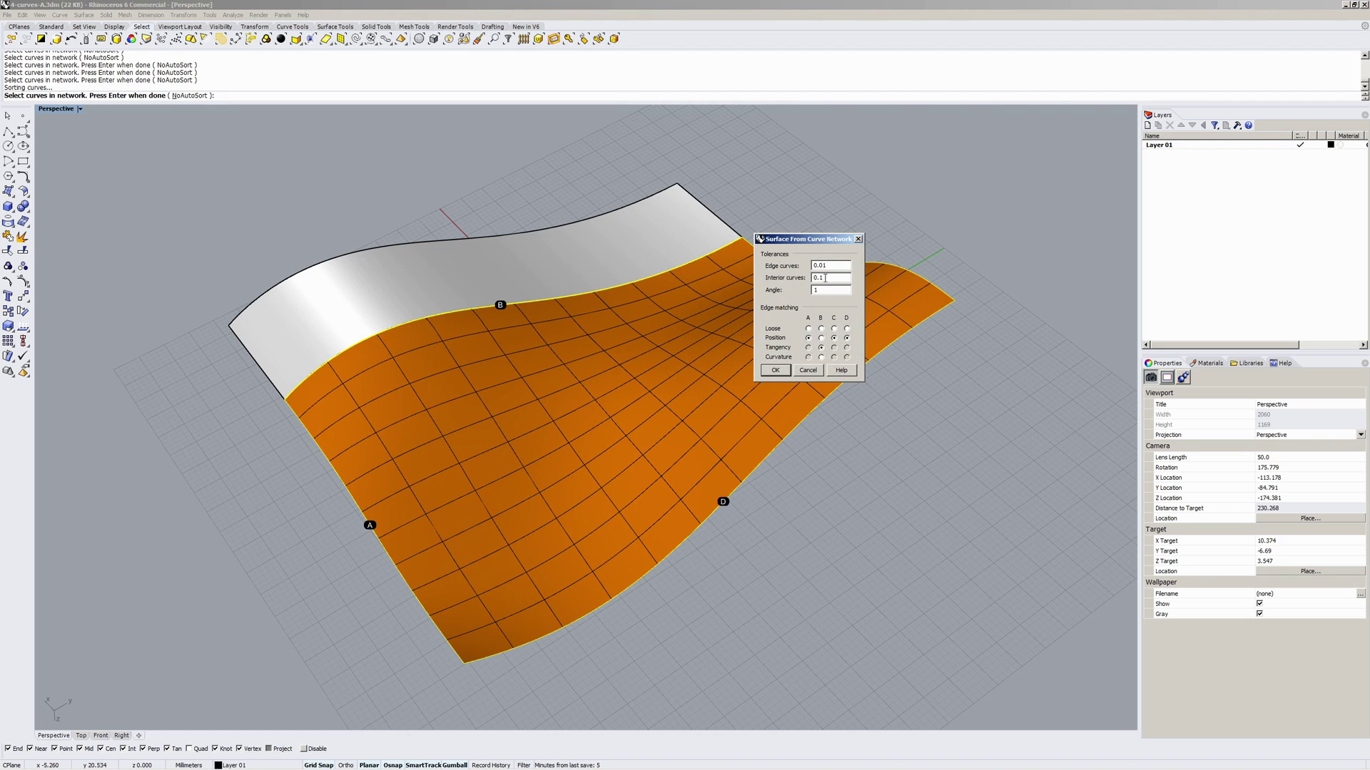
pyautogui.click(775, 371)
# Flip the direction of the network surface that meets the extruded strip.
pyautogui.write('Flip')
pyautogui.press('Return')
pyautogui.click(885, 437)
pyautogui.moveTo(886, 437); pyautogui.dragTo(828, 405, button='right')
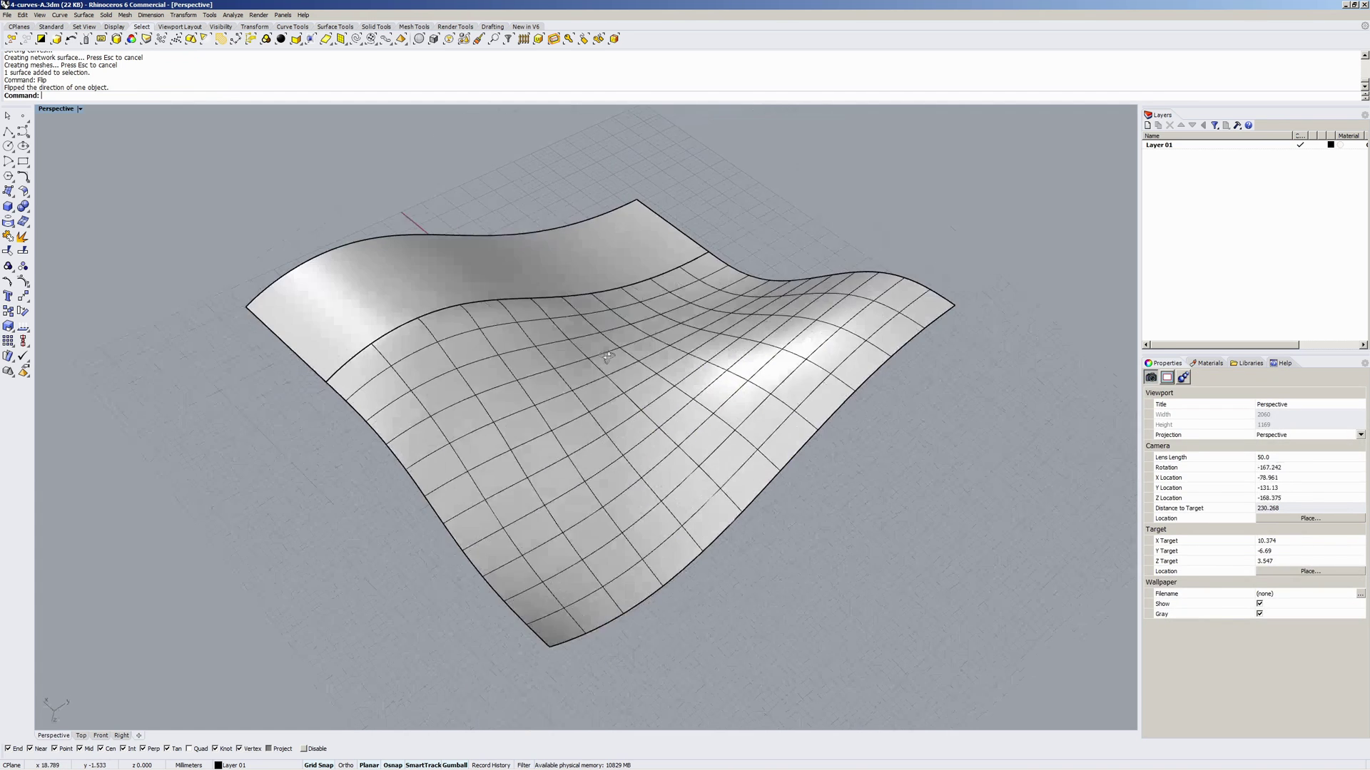
# Check the tangent network surface's object description and examine its transition into the extruded strip.
pyautogui.click(637, 372)
pyautogui.write('What')
pyautogui.press('Return')
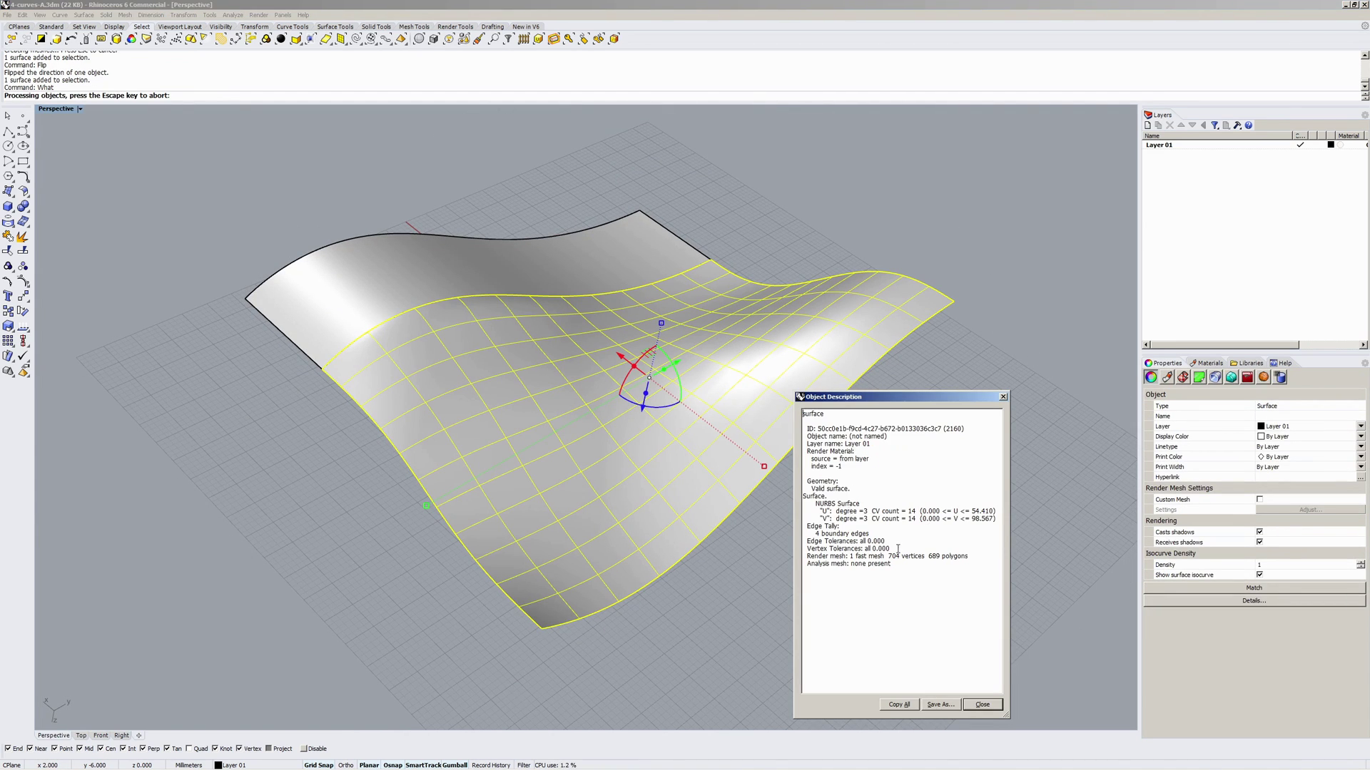
pyautogui.click(982, 705)
pyautogui.click(892, 601)
pyautogui.moveTo(891, 602); pyautogui.dragTo(644, 348, button='right')
pyautogui.scroll(3, 547, 259)
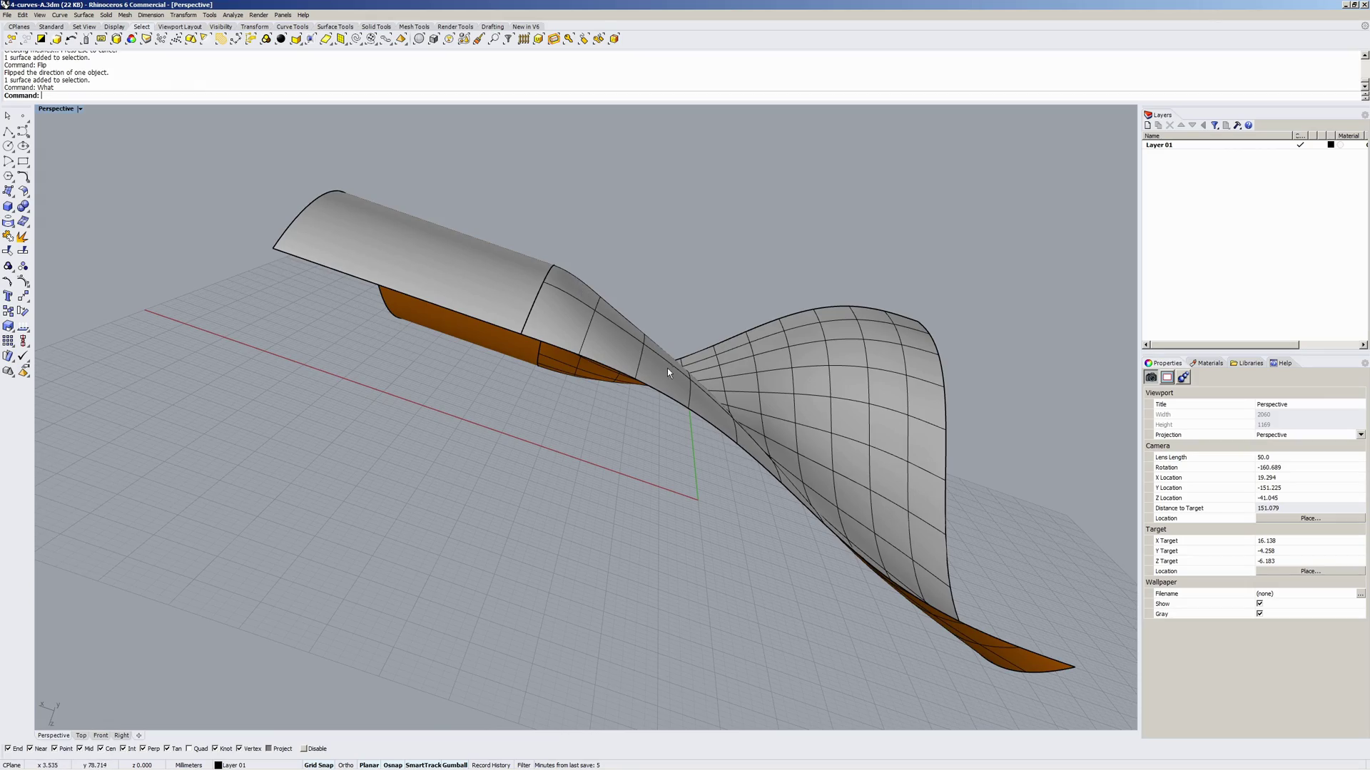
pyautogui.moveTo(666, 368); pyautogui.dragTo(687, 433, button='right')
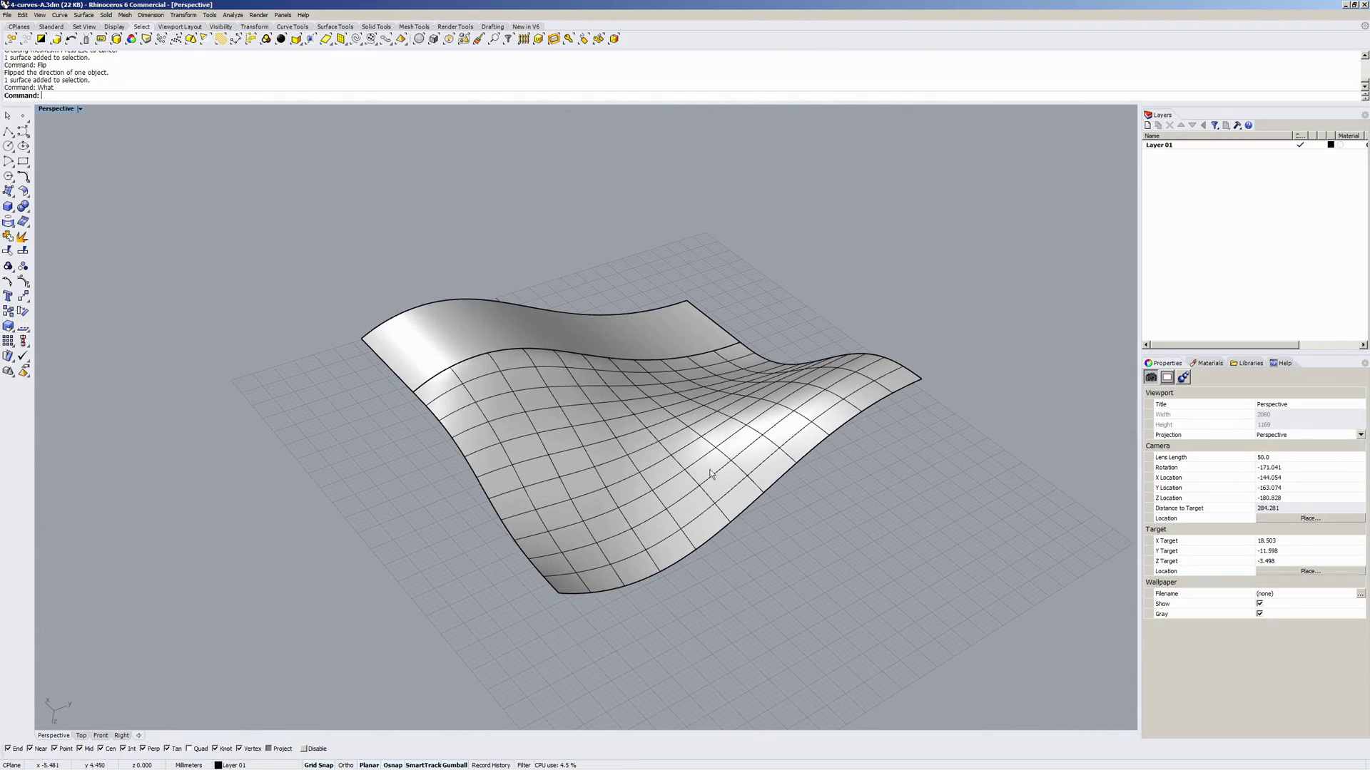
# Show the tangent network surface's control points and examine their layout near the shared edge with the strip.
pyautogui.click(696, 461)
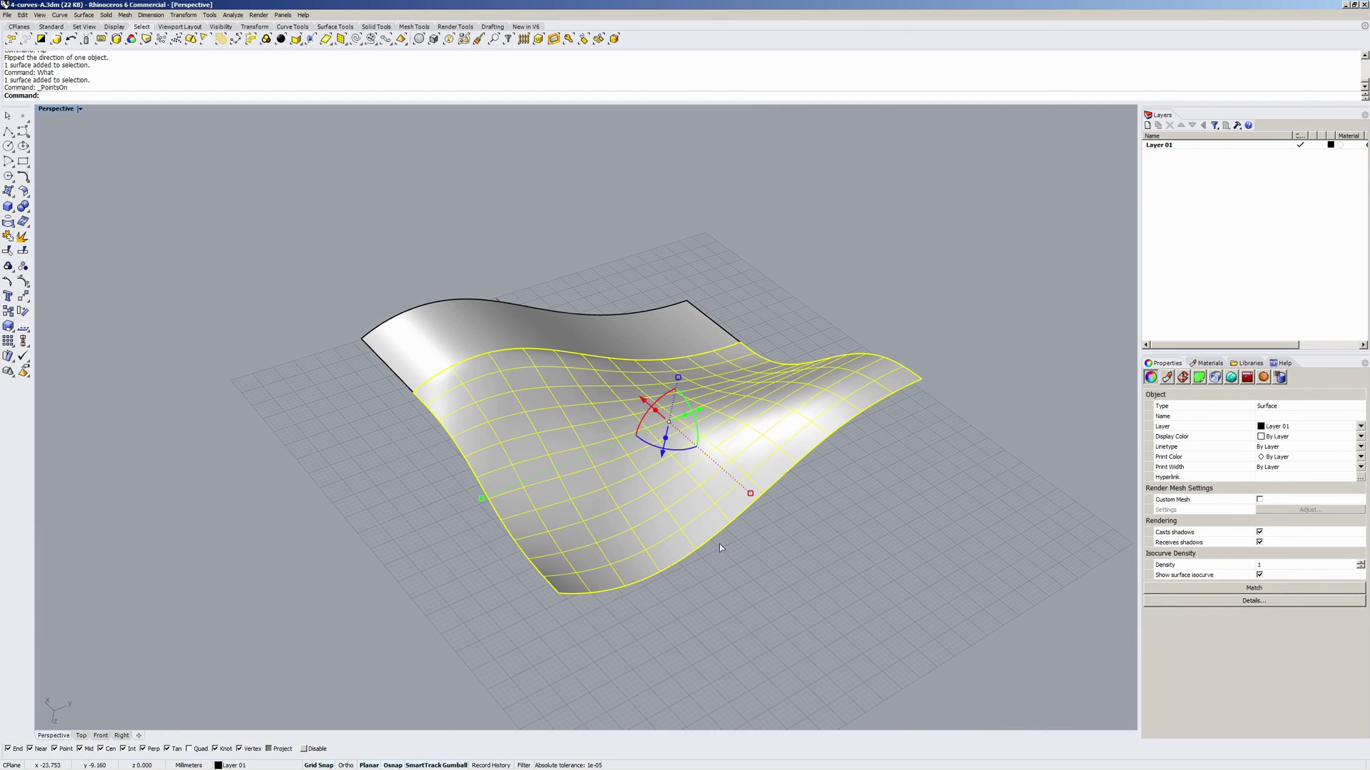
pyautogui.press('F10')
pyautogui.moveTo(642, 448)
pyautogui.mouseDown(button='right')
pyautogui.moveTo(650, 487)
pyautogui.moveTo(653, 455)
pyautogui.mouseUp(button='right')
pyautogui.scroll(6, 569, 439)
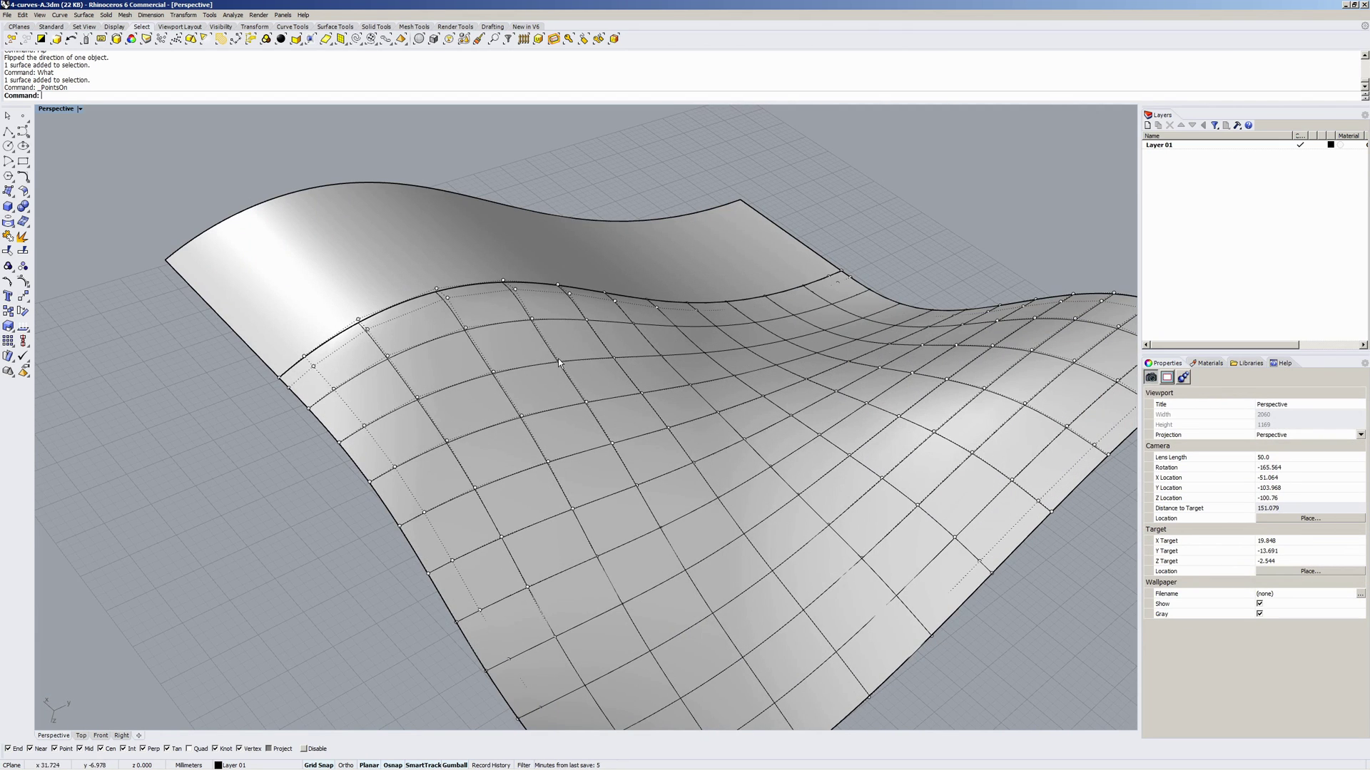
pyautogui.click(562, 353)
pyautogui.moveTo(564, 382); pyautogui.dragTo(558, 387)
pyautogui.press('F9')
pyautogui.moveTo(663, 400); pyautogui.dragTo(713, 418, button='right')
# Hide the control points and delete both the tangent network surface and the extruded strip.
pyautogui.press('F10')
pyautogui.press('F11')
pyautogui.click(715, 419)
pyautogui.press('Delete')
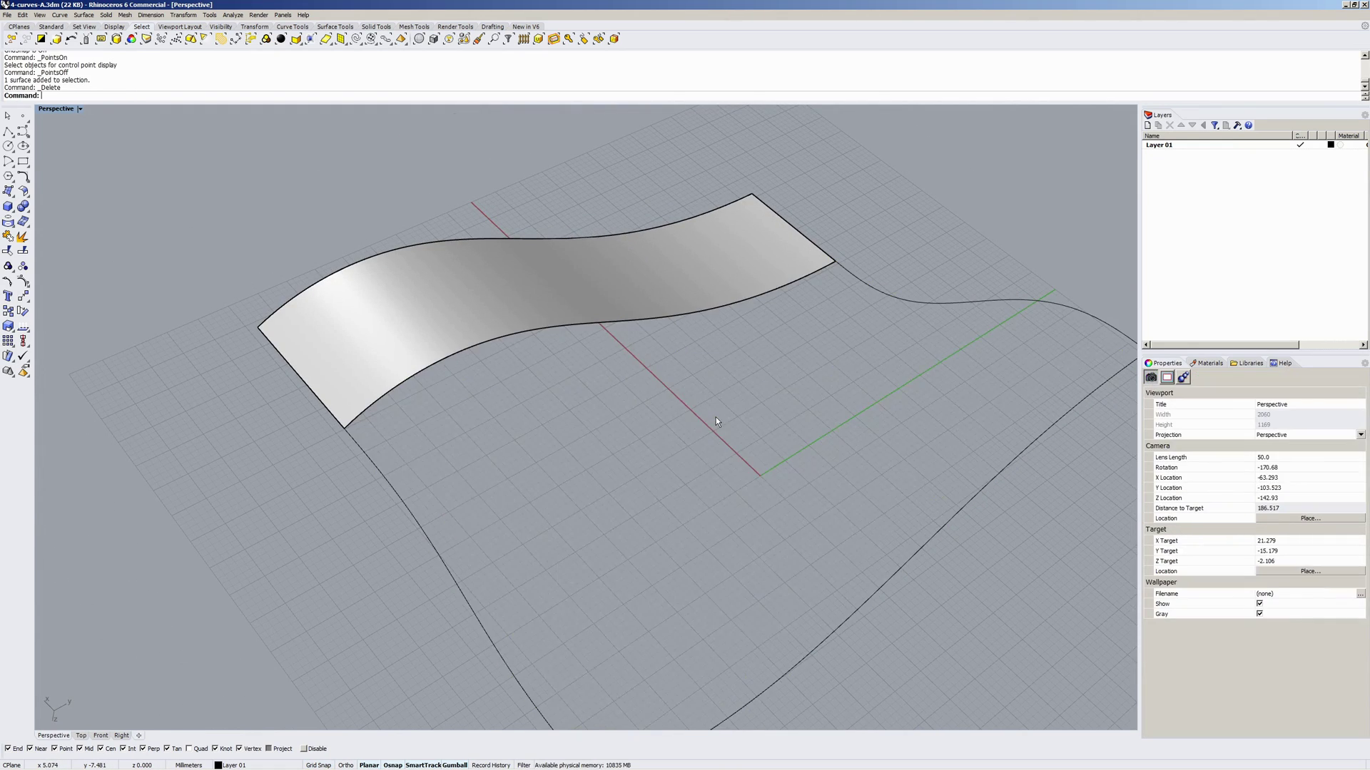
pyautogui.click(696, 288)
pyautogui.press('Delete')
pyautogui.scroll(-6, 702, 321)
pyautogui.keyDown('shift'); pyautogui.moveTo(767, 400); pyautogui.dragTo(665, 366, button='right'); pyautogui.keyUp('shift')
pyautogui.scroll(2, 664, 367)
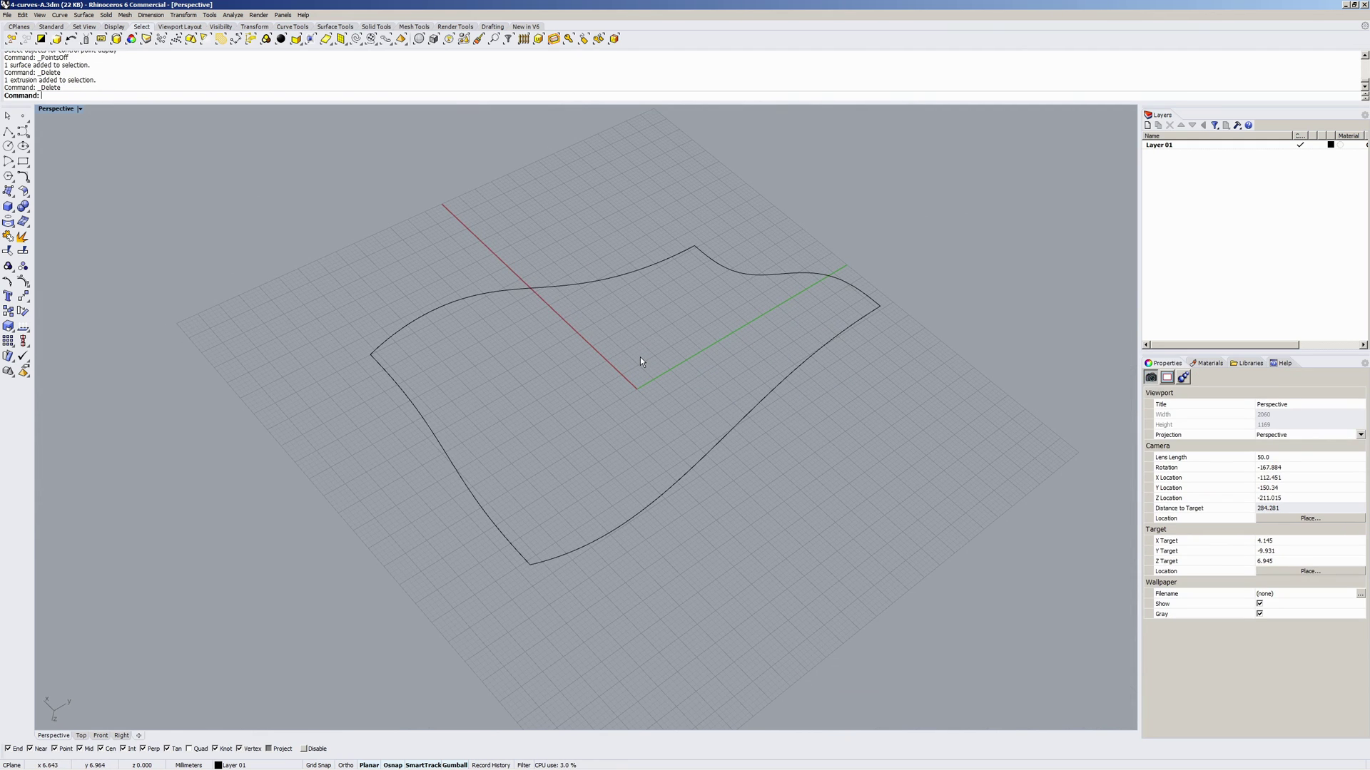
pyautogui.write('Lo')
pyautogui.press('Escape')
pyautogui.write('Lo')
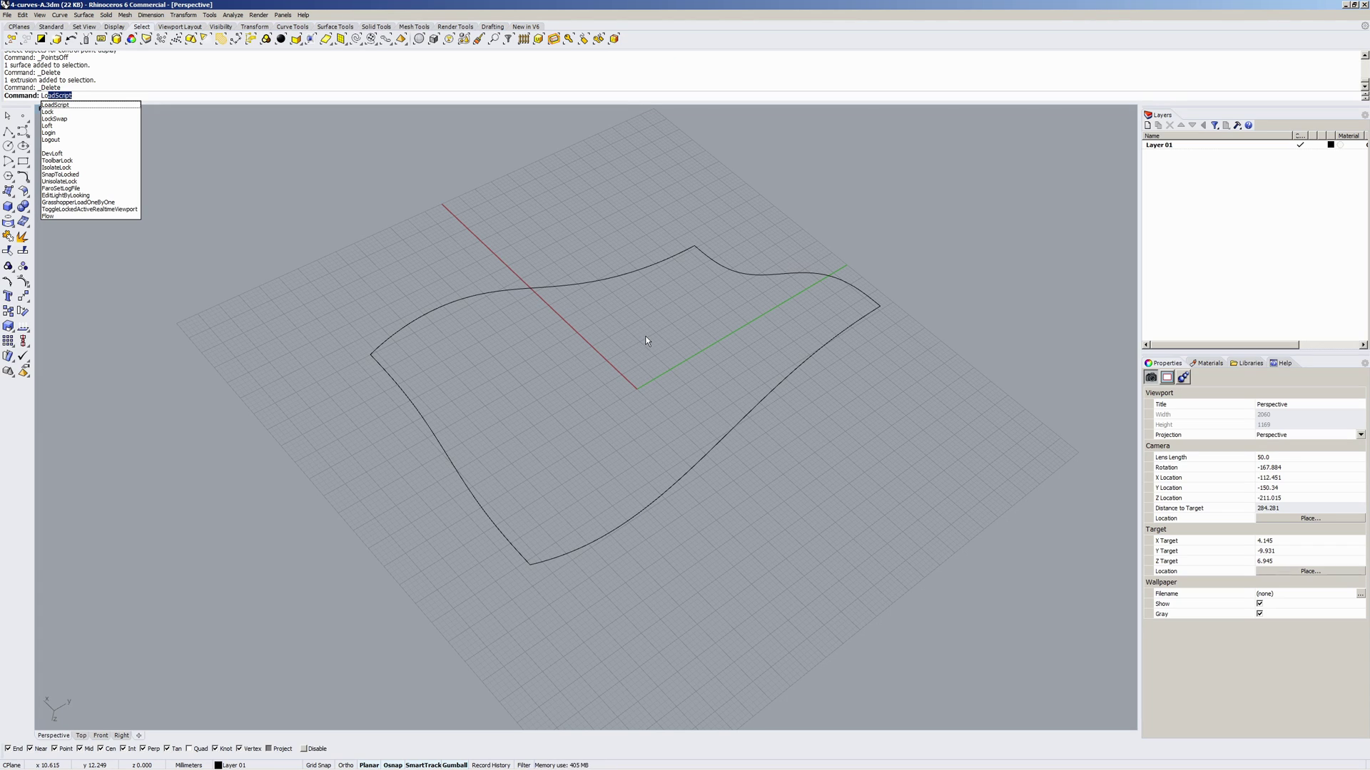
pyautogui.press('Escape')
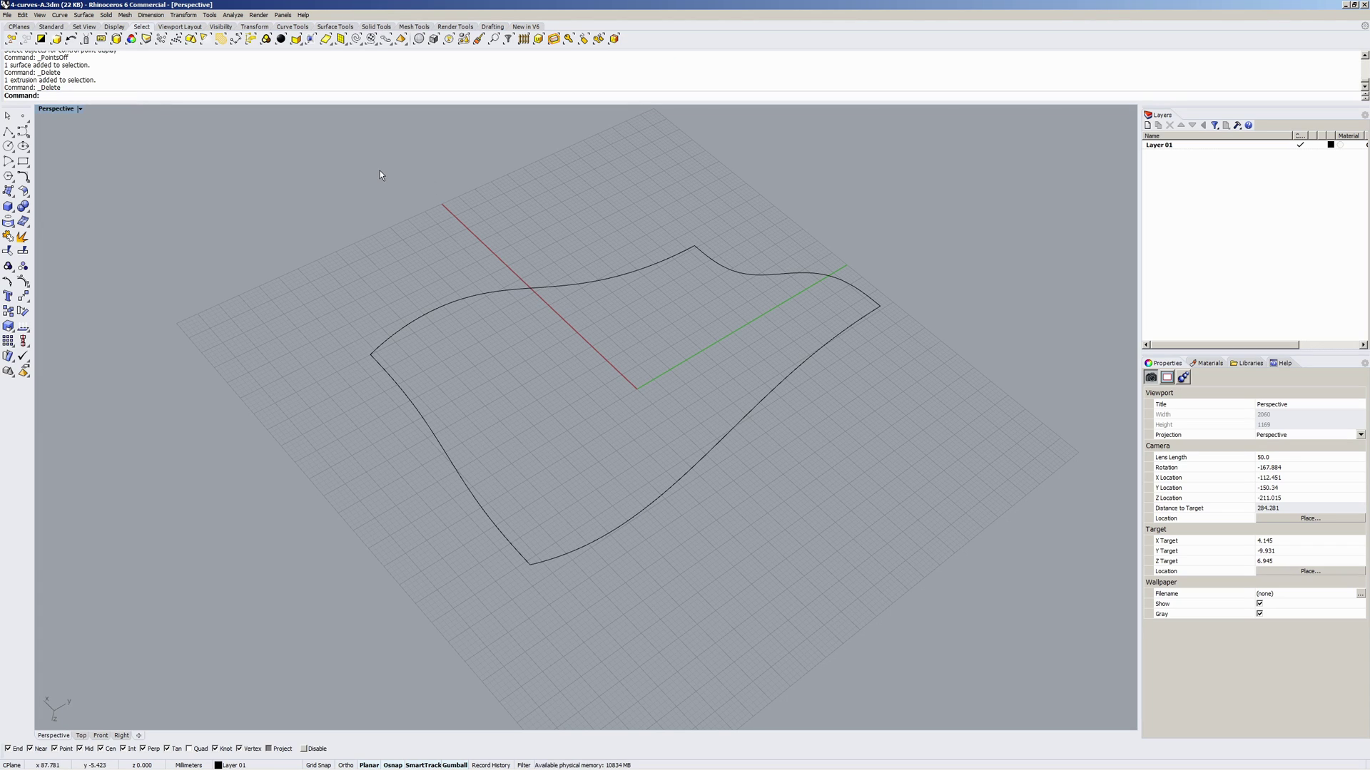
# Create an edge surface with EdgeSrf from the four boundary curves.
pyautogui.moveTo(380, 170); pyautogui.dragTo(485, 318, button='right')
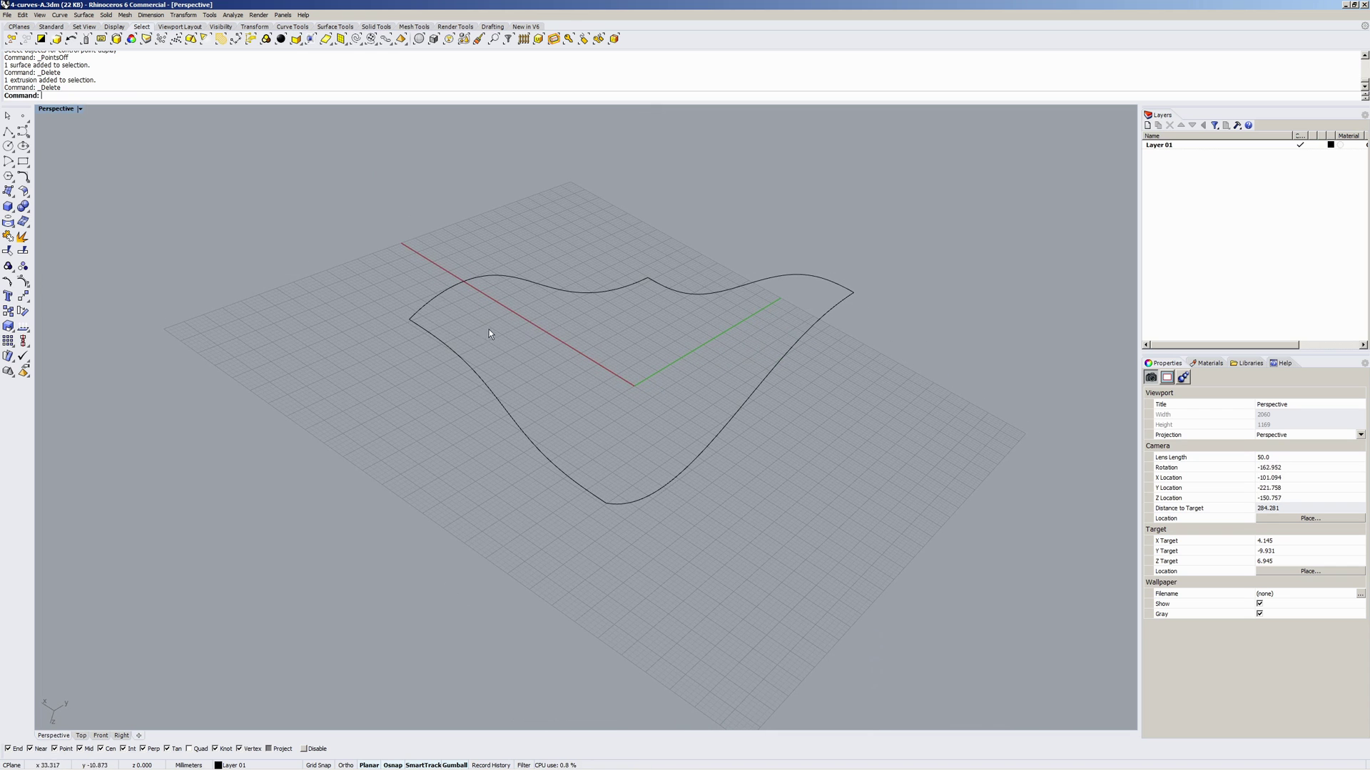
pyautogui.moveTo(645, 431); pyautogui.dragTo(657, 418, button='right')
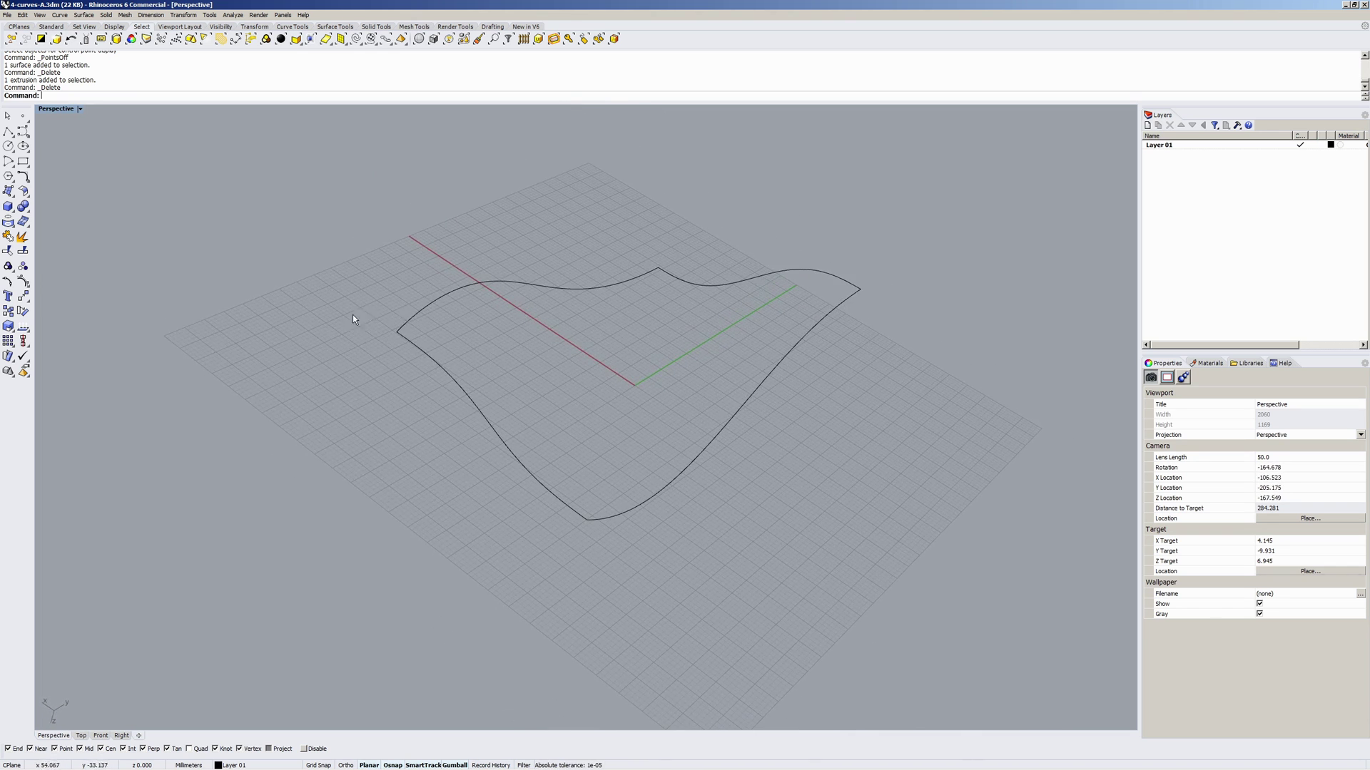
pyautogui.moveTo(588, 371); pyautogui.dragTo(600, 374, button='right')
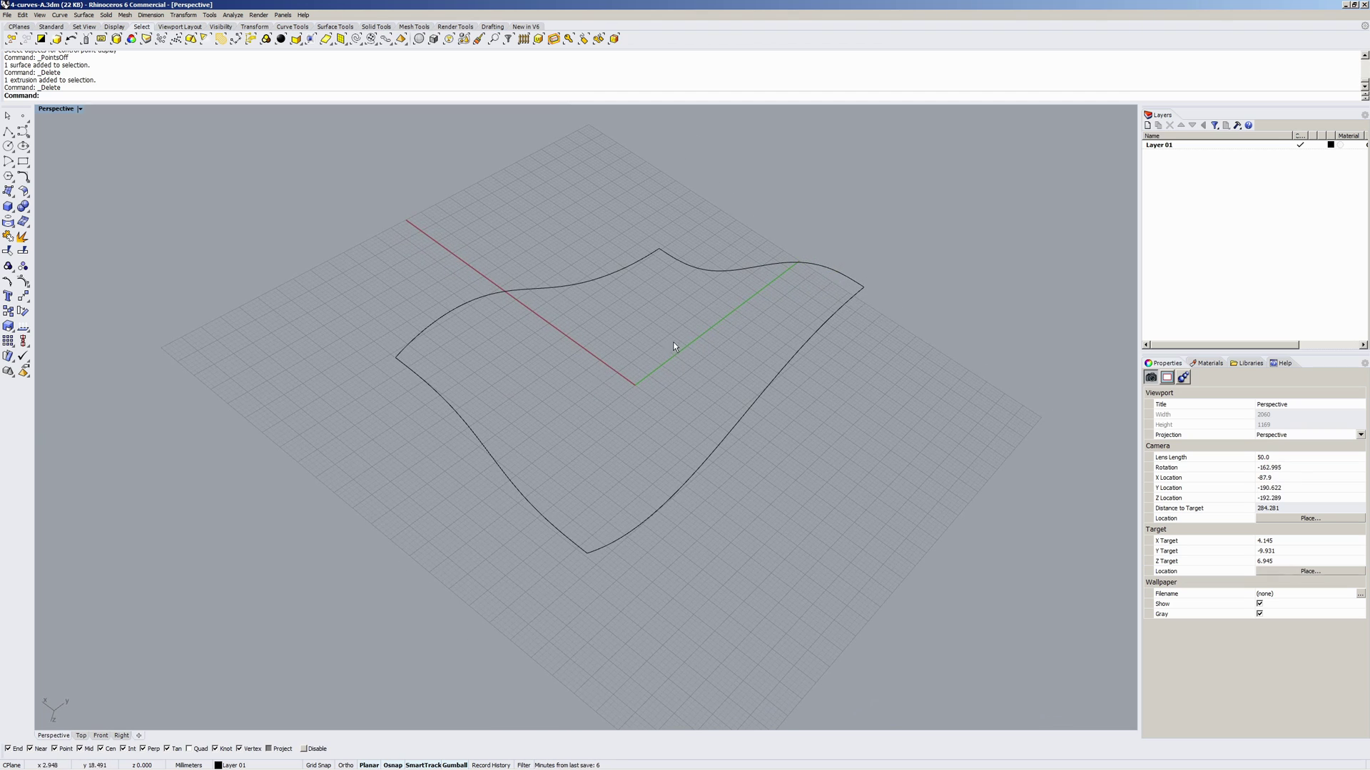
pyautogui.moveTo(676, 342); pyautogui.dragTo(619, 369, button='right')
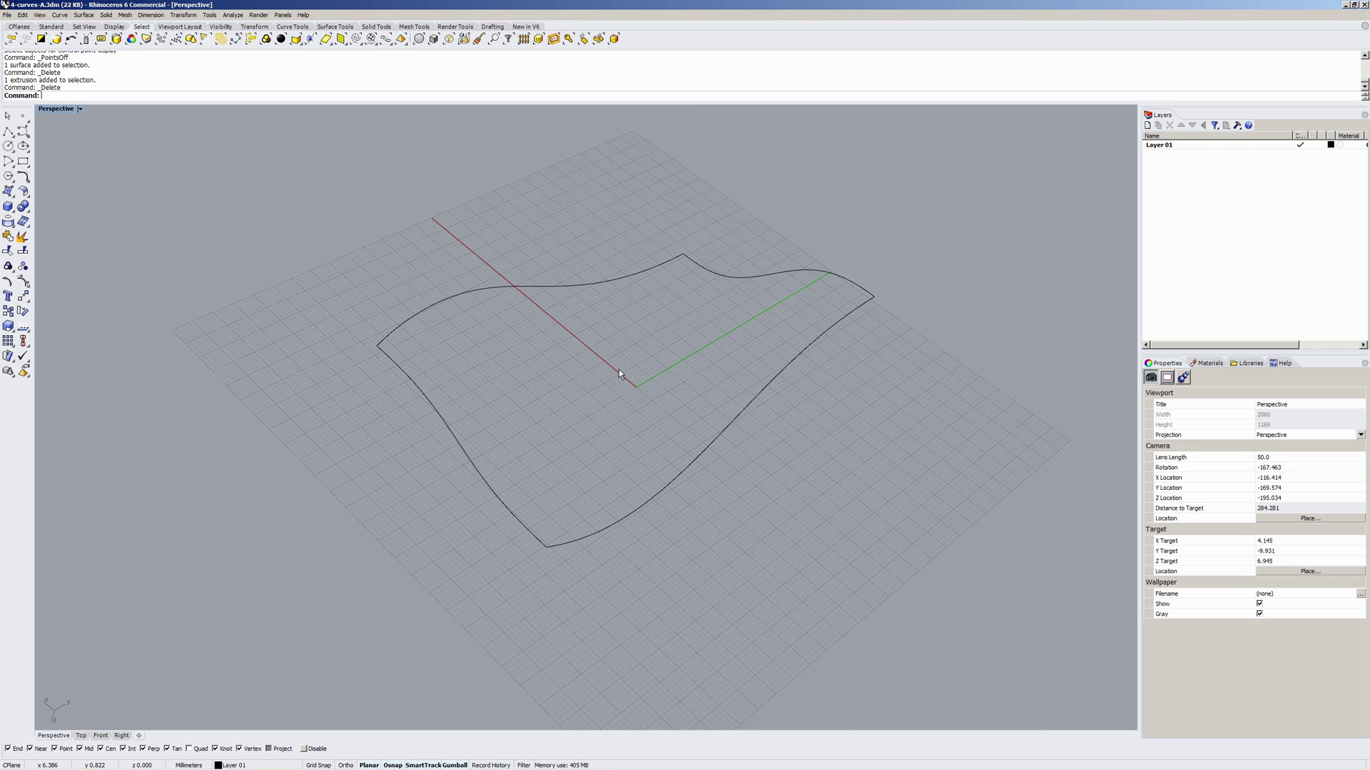
pyautogui.write('EdgeSrf')
pyautogui.press('Return')
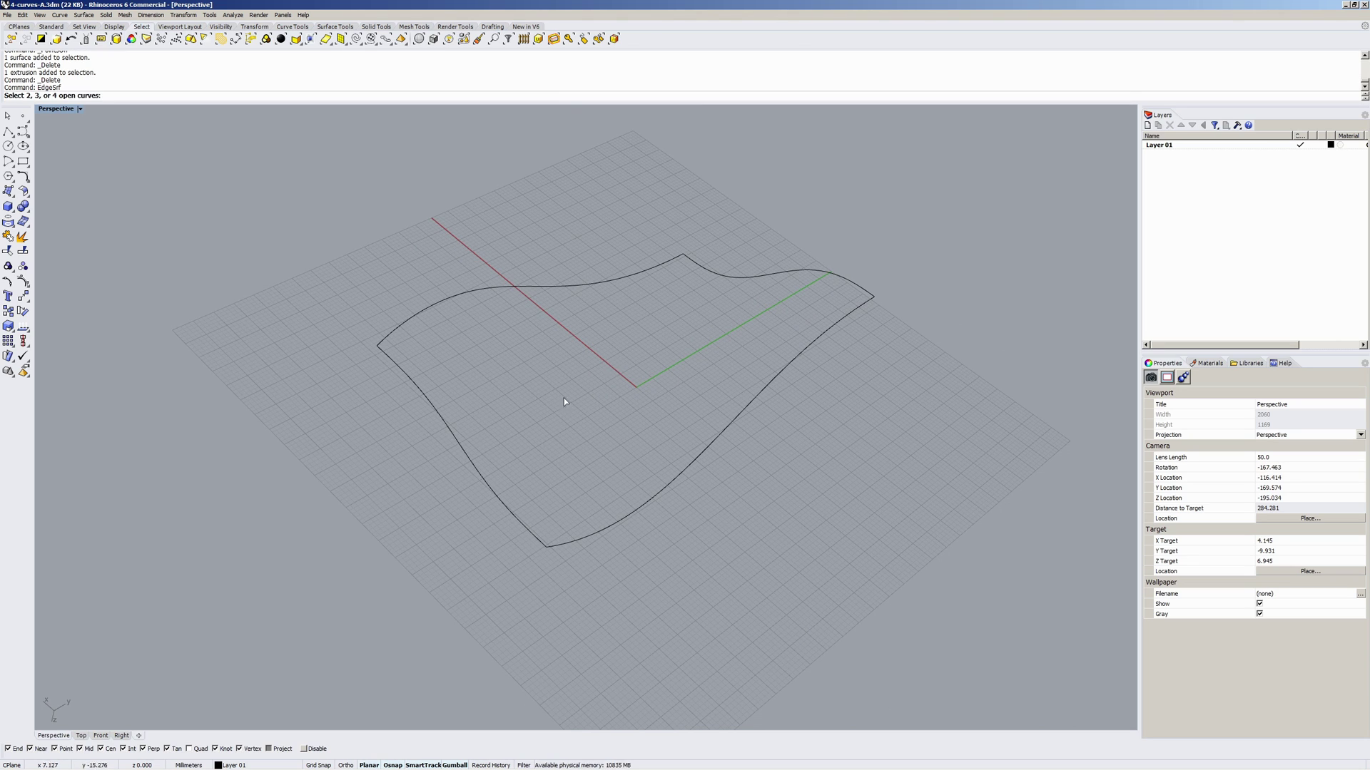
pyautogui.click(404, 323)
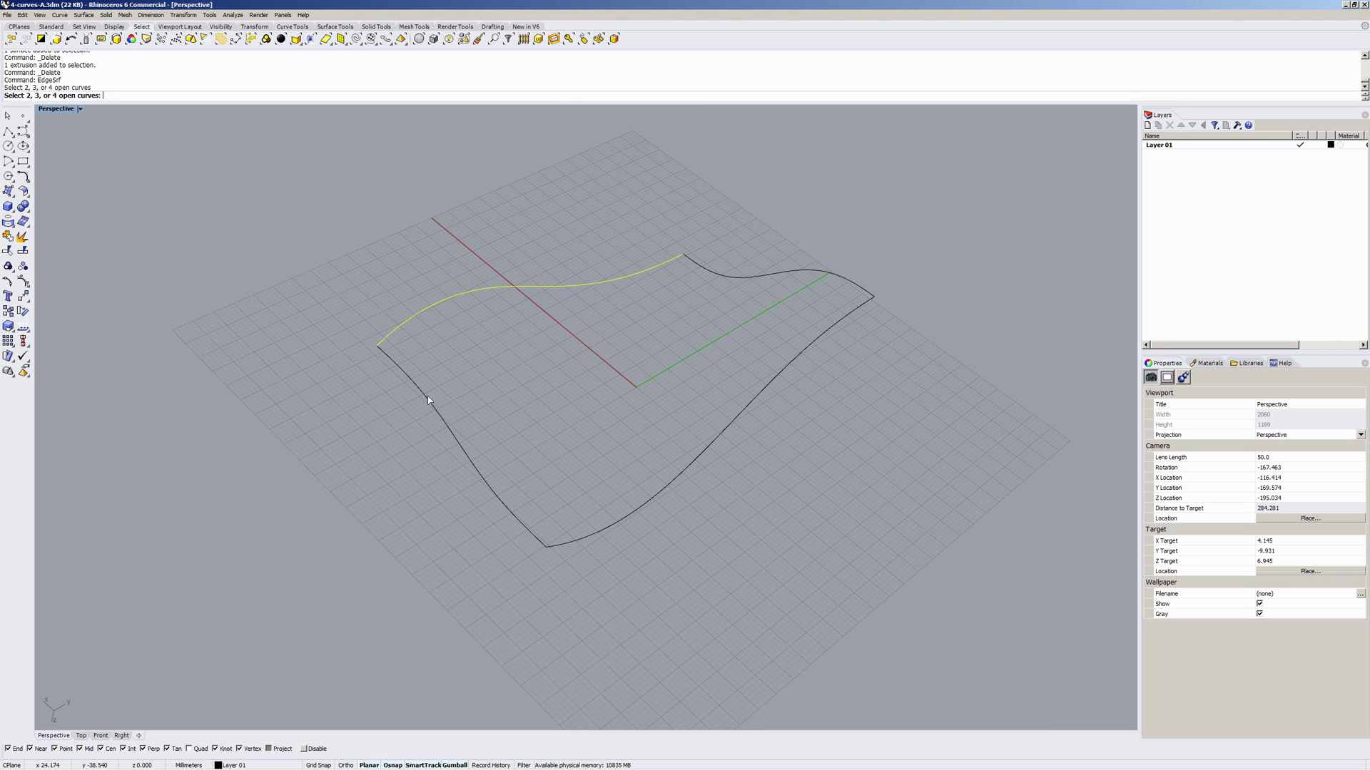
pyautogui.click(559, 549)
pyautogui.click(537, 540)
pyautogui.click(841, 282)
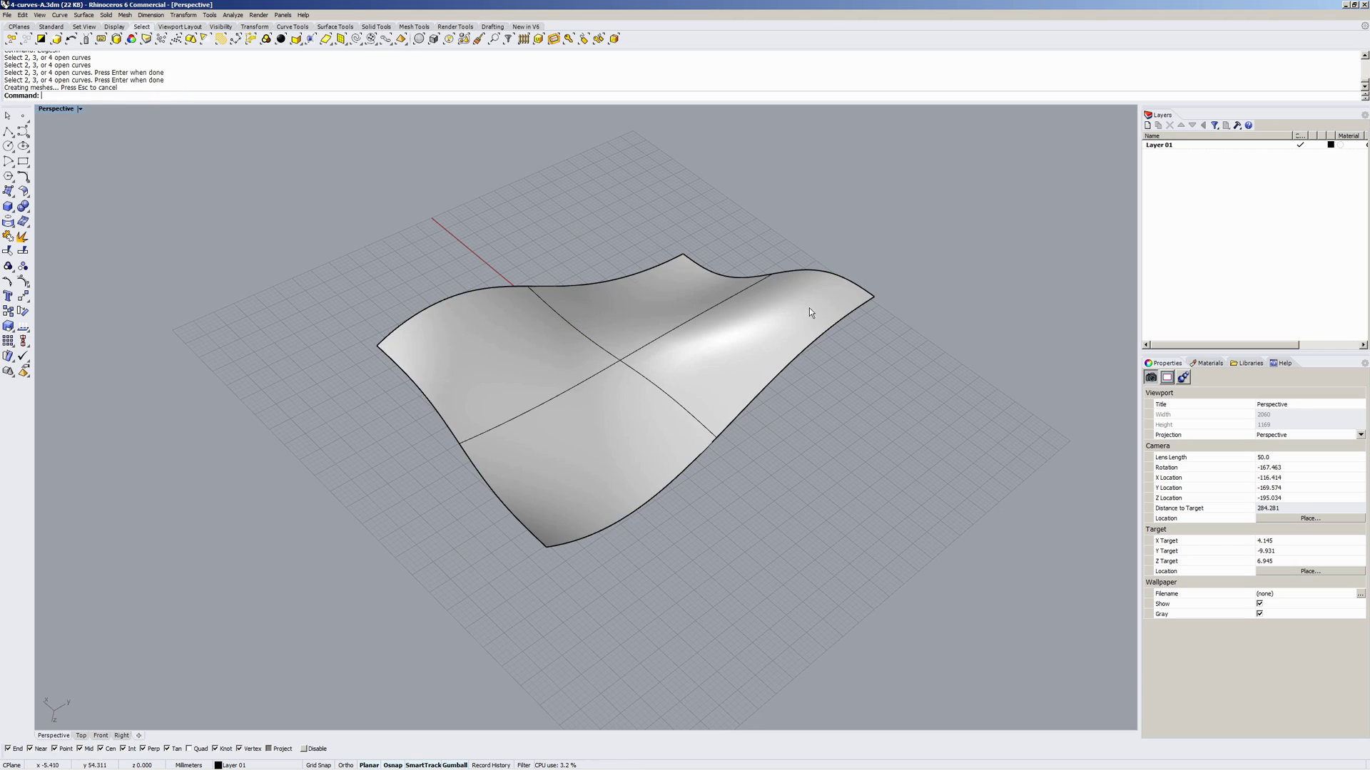
# Show the edge surface's control points and set the viewport display to Wireframe.
pyautogui.moveTo(810, 306); pyautogui.dragTo(662, 398, button='right')
pyautogui.scroll(5, 691, 378)
pyautogui.click(670, 385)
pyautogui.press('F10')
pyautogui.middleClick(613, 365)
pyautogui.click(656, 360)
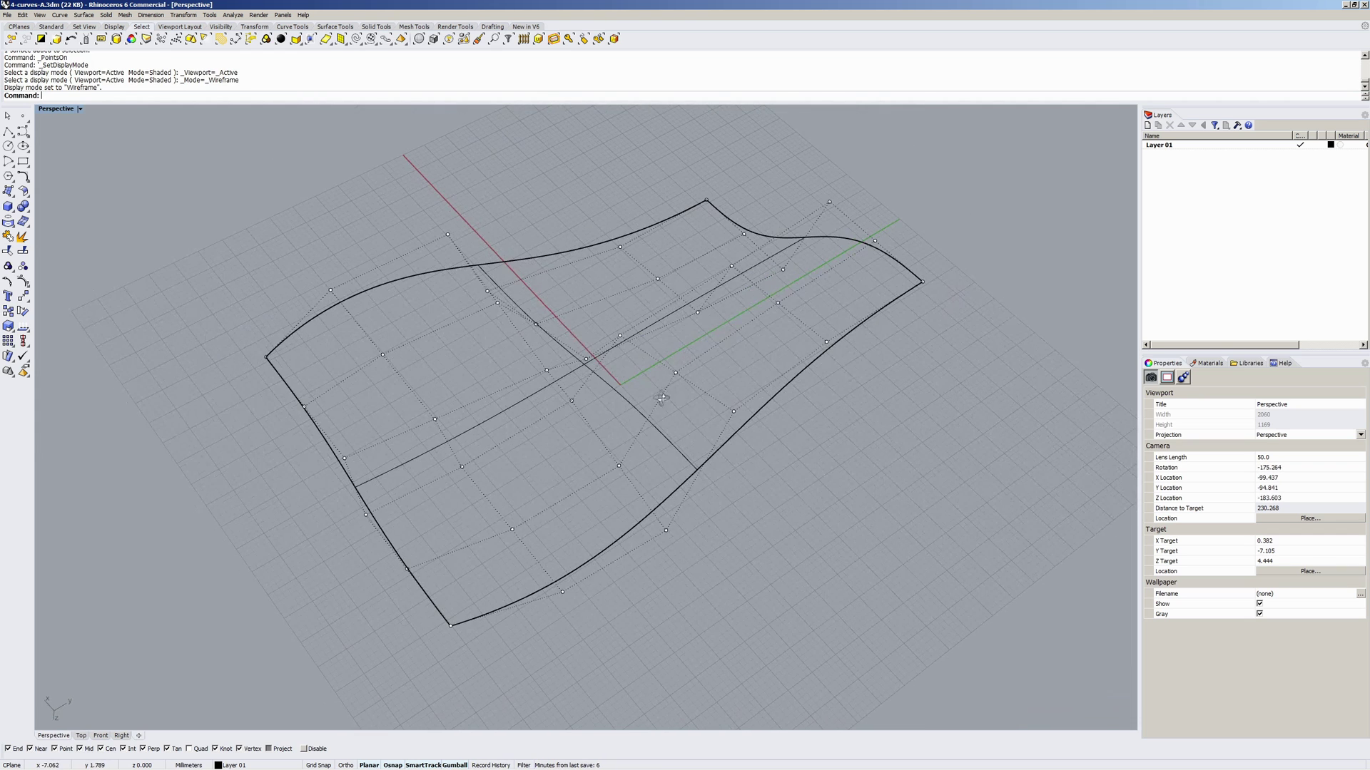
# Show the control points of the long upper boundary curve to compare them with the edge surface's, and hide all control points.
pyautogui.click(445, 270)
pyautogui.click(486, 293)
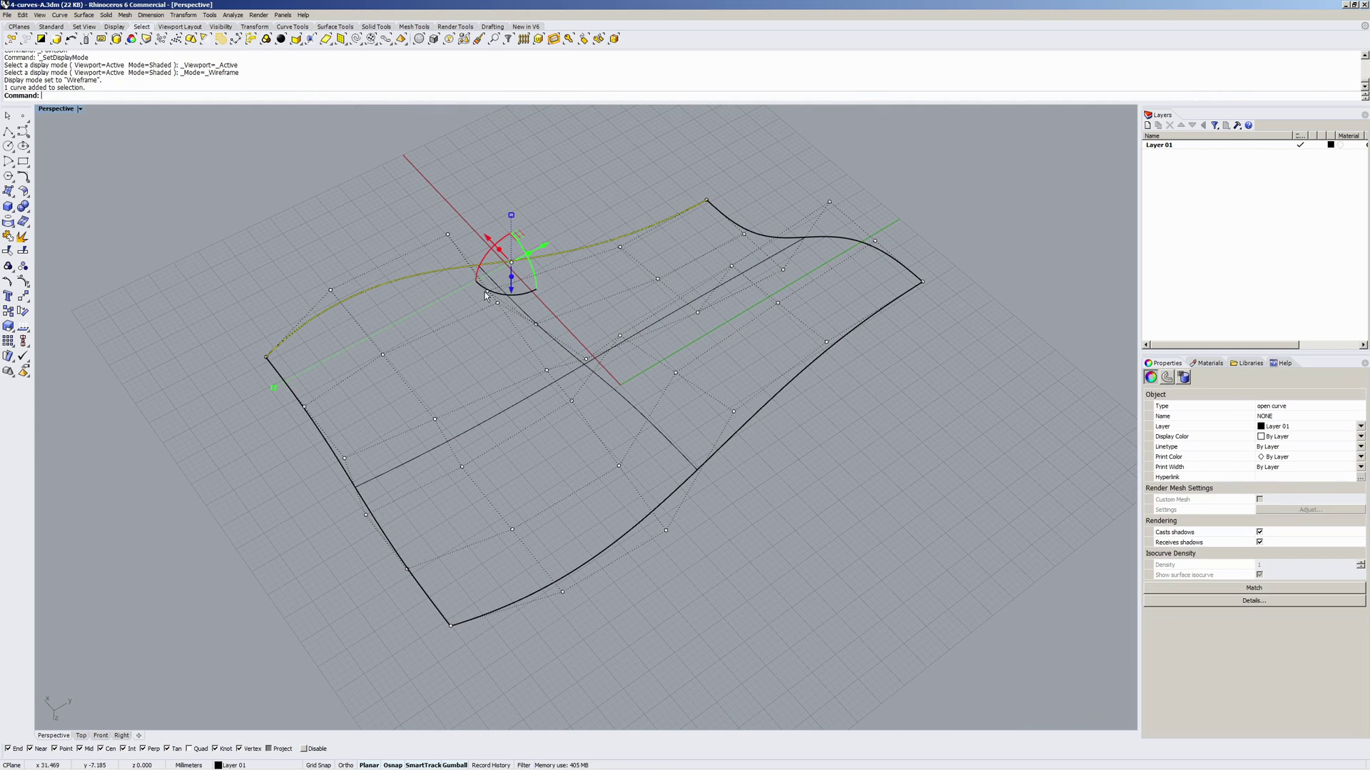
pyautogui.moveTo(490, 300); pyautogui.dragTo(581, 369, button='right')
pyautogui.press('F10')
pyautogui.press('F11')
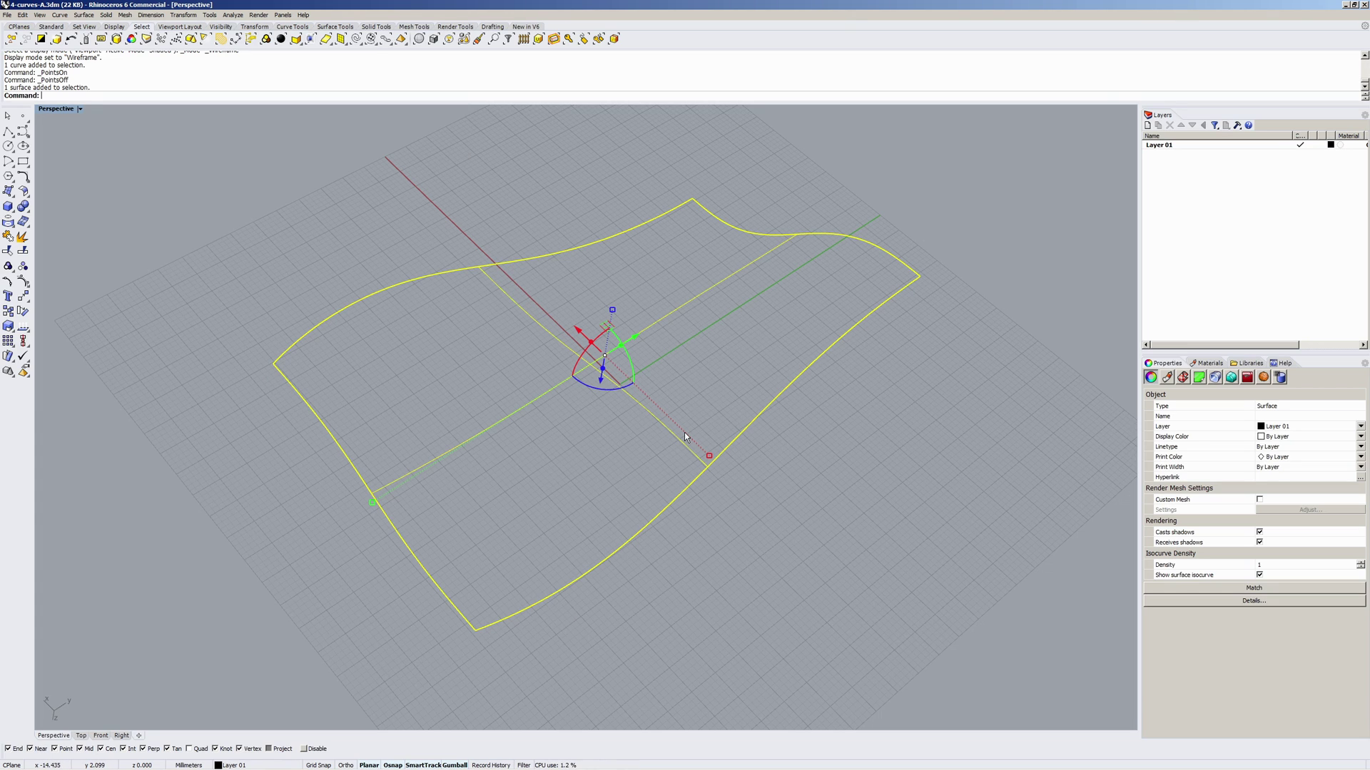
# Inspect the edge surface's U and V degree and CV count with the What command and close the description.
pyautogui.press('Return')
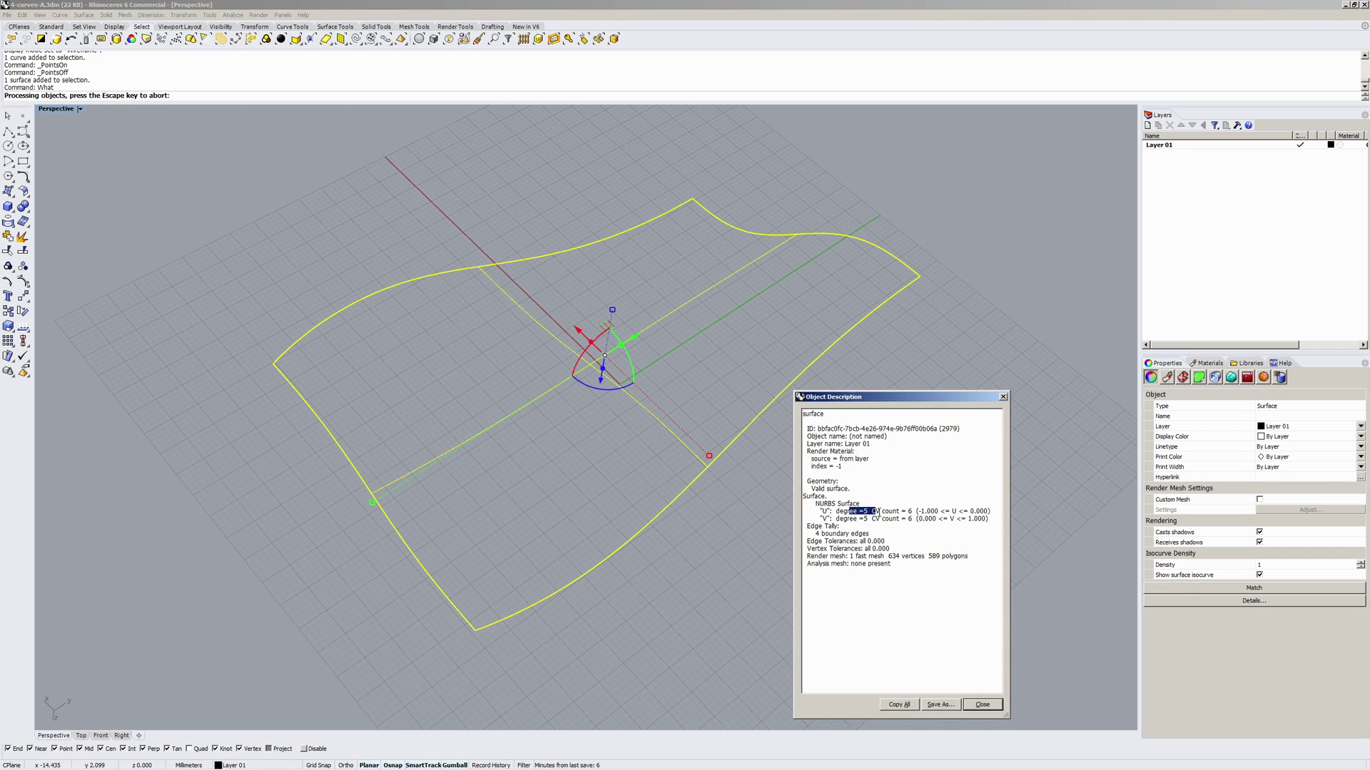
pyautogui.moveTo(860, 519); pyautogui.dragTo(910, 524)
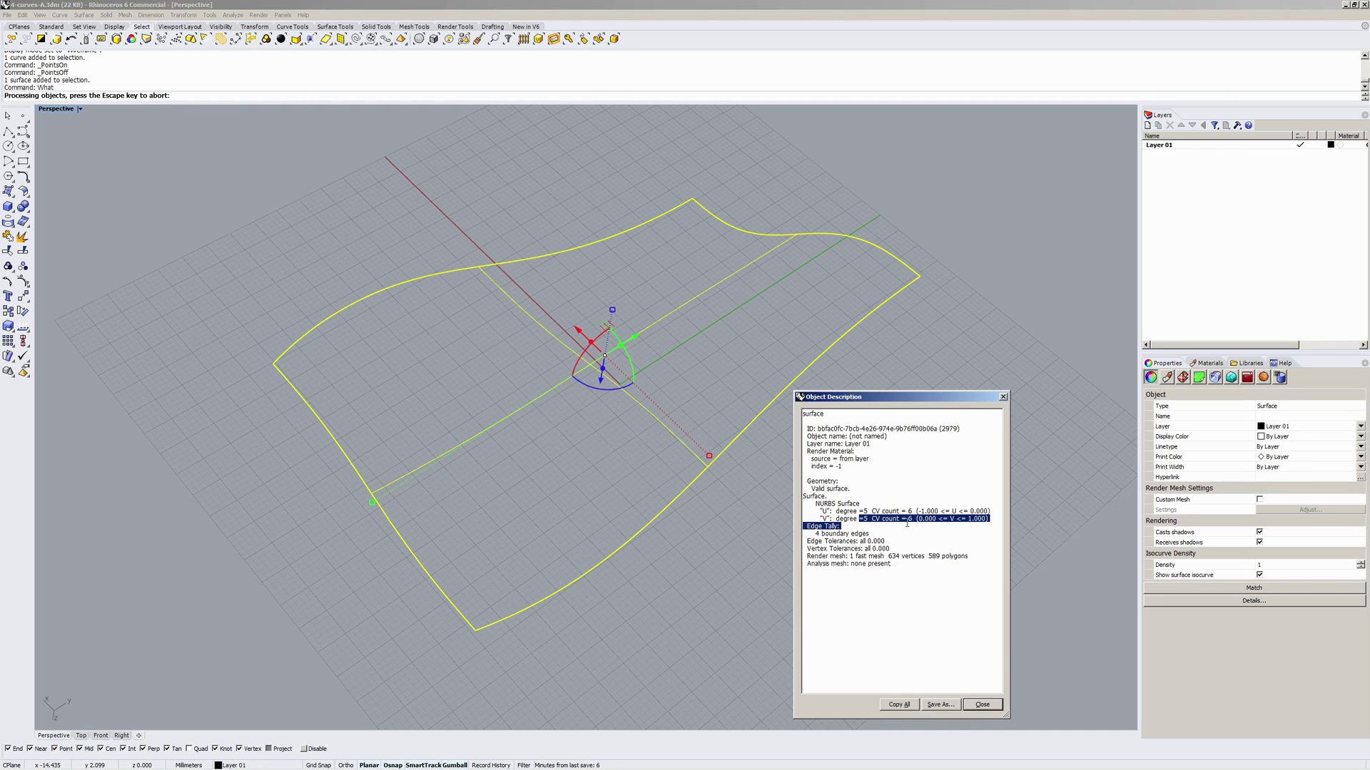
pyautogui.click(972, 706)
pyautogui.click(836, 498)
# Show the edge surface's control points again with the viewport display in Wireframe.
pyautogui.moveTo(649, 414)
pyautogui.mouseDown(button='right')
pyautogui.moveTo(654, 360)
pyautogui.moveTo(633, 345)
pyautogui.moveTo(688, 313)
pyautogui.moveTo(677, 340)
pyautogui.moveTo(545, 371)
pyautogui.moveTo(565, 361)
pyautogui.moveTo(627, 378)
pyautogui.moveTo(520, 288)
pyautogui.moveTo(552, 261)
pyautogui.moveTo(516, 331)
pyautogui.mouseUp(button='right')
pyautogui.middleClick(653, 360)
pyautogui.click(675, 358)
pyautogui.click(545, 370)
pyautogui.press('F10')
pyautogui.middleClick(626, 350)
pyautogui.click(624, 347)
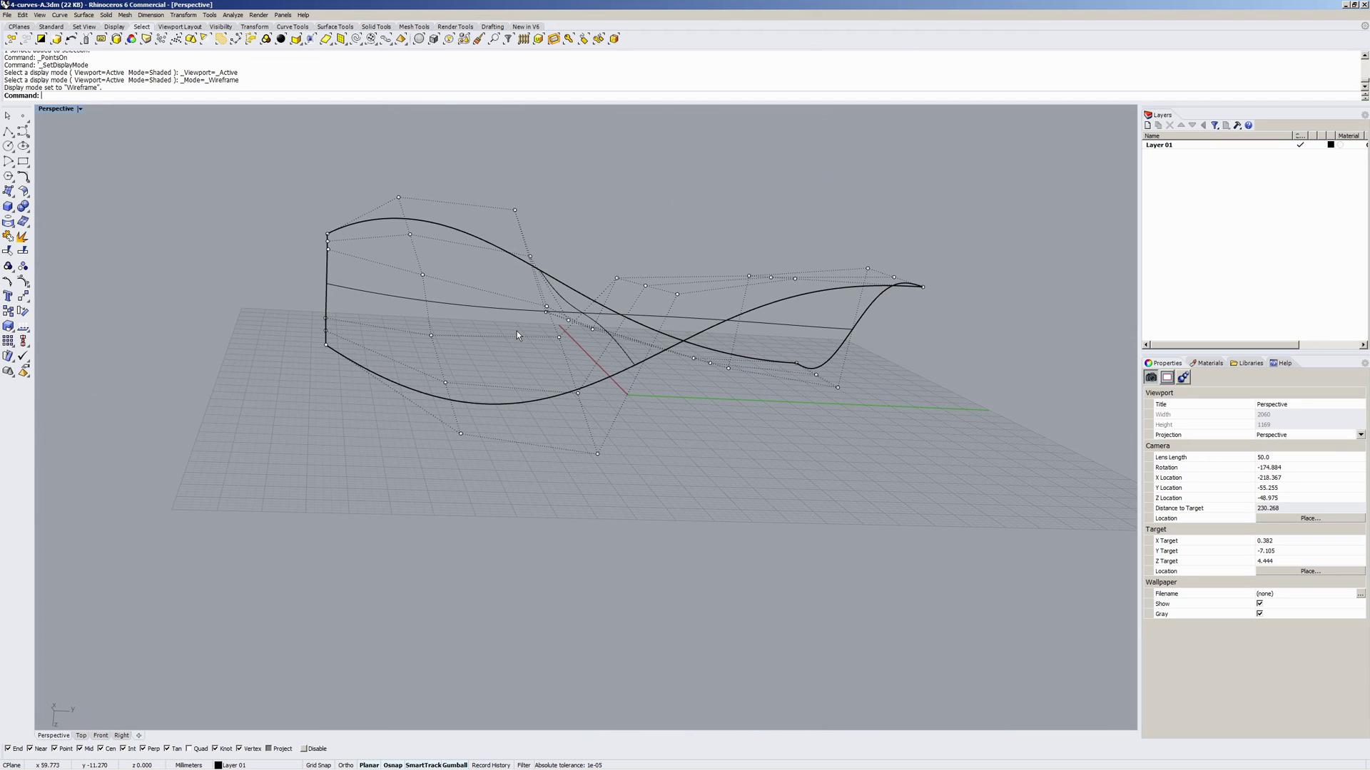
# Use SetPt with only Y and Z enabled to align the second-row control point nearest the corner with its neighbouring edge point.
pyautogui.write('SetPt')
pyautogui.press('Return')
pyautogui.moveTo(517, 331); pyautogui.dragTo(372, 294, button='right')
pyautogui.click(384, 267)
pyautogui.press('Return')
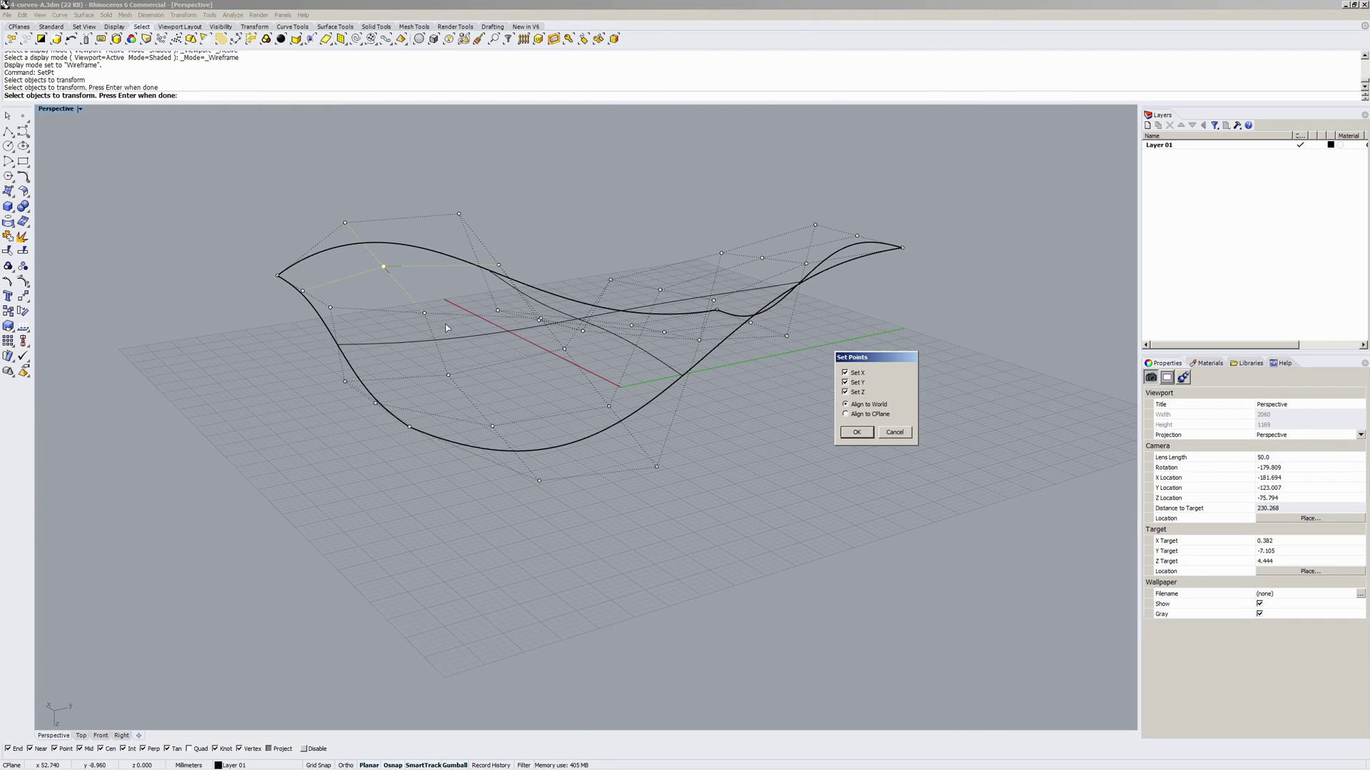
pyautogui.moveTo(563, 472); pyautogui.dragTo(477, 433, button='right')
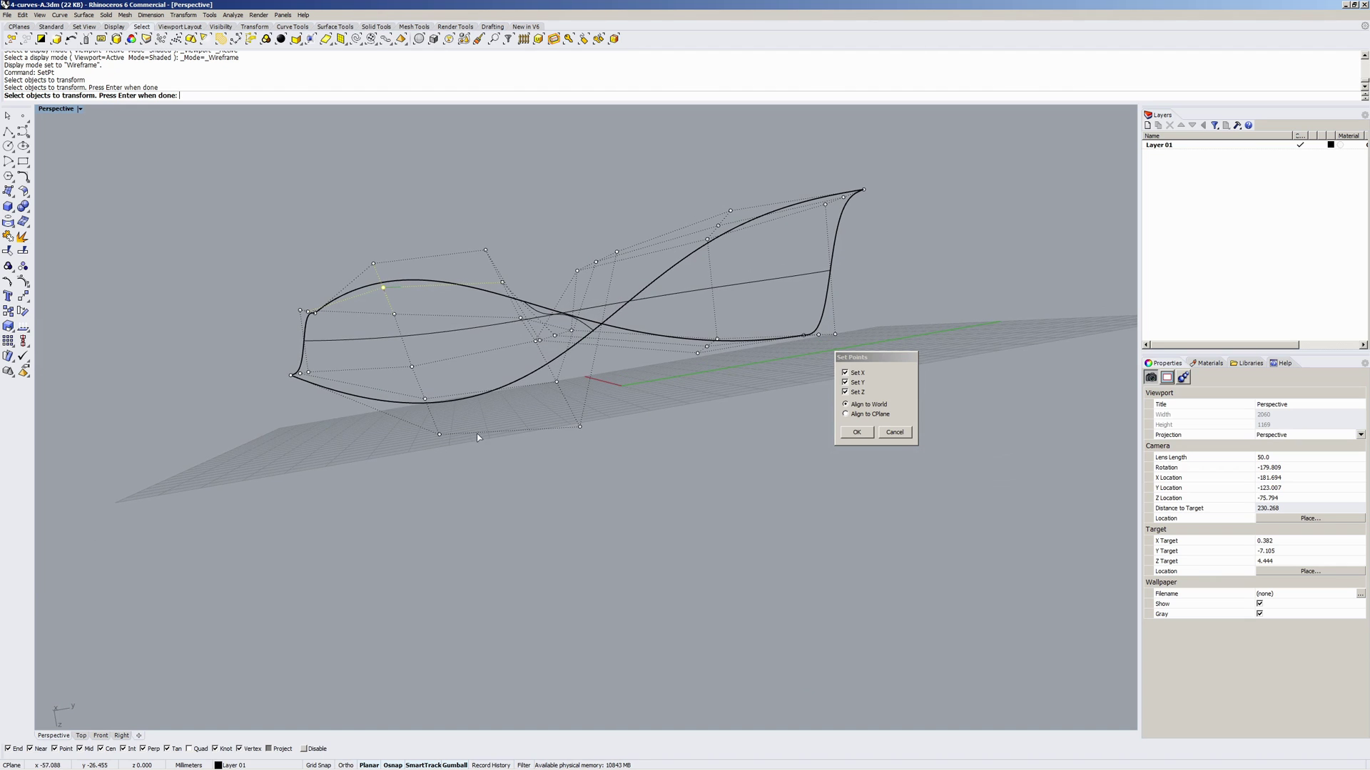
pyautogui.click(846, 373)
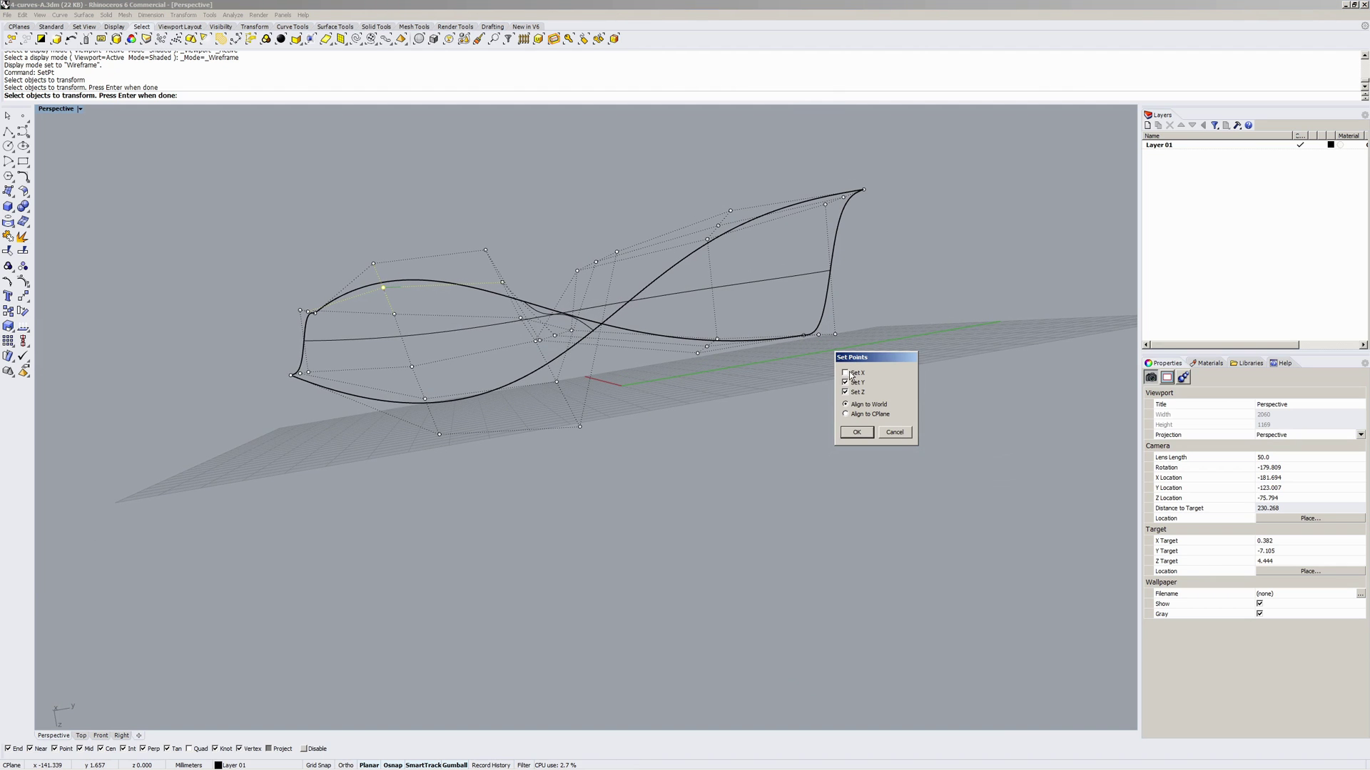
pyautogui.click(856, 436)
pyautogui.moveTo(515, 399); pyautogui.dragTo(464, 403, button='right')
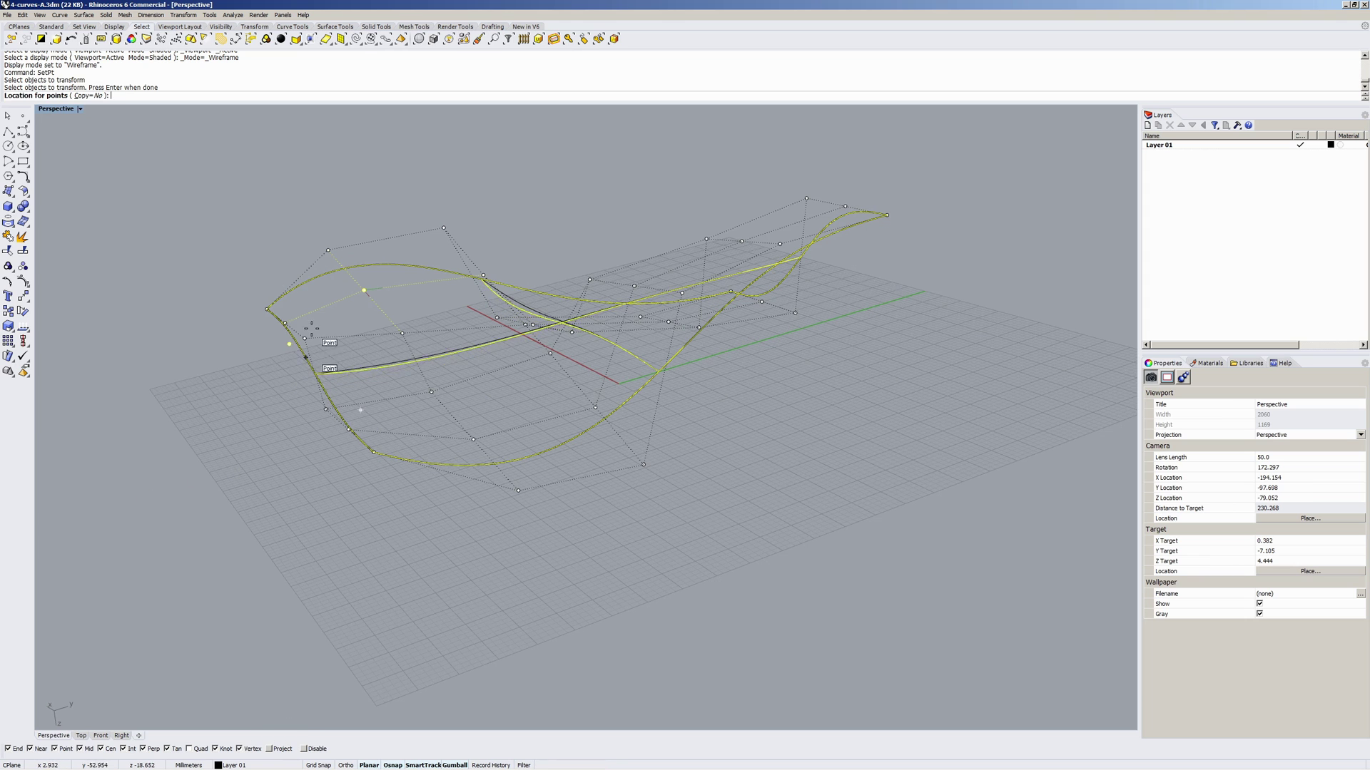
pyautogui.click(329, 251)
# Repeat SetPt in Y and Z to align the next two second-row control points with their neighbouring points on the long edge.
pyautogui.moveTo(330, 252); pyautogui.dragTo(476, 332, button='right')
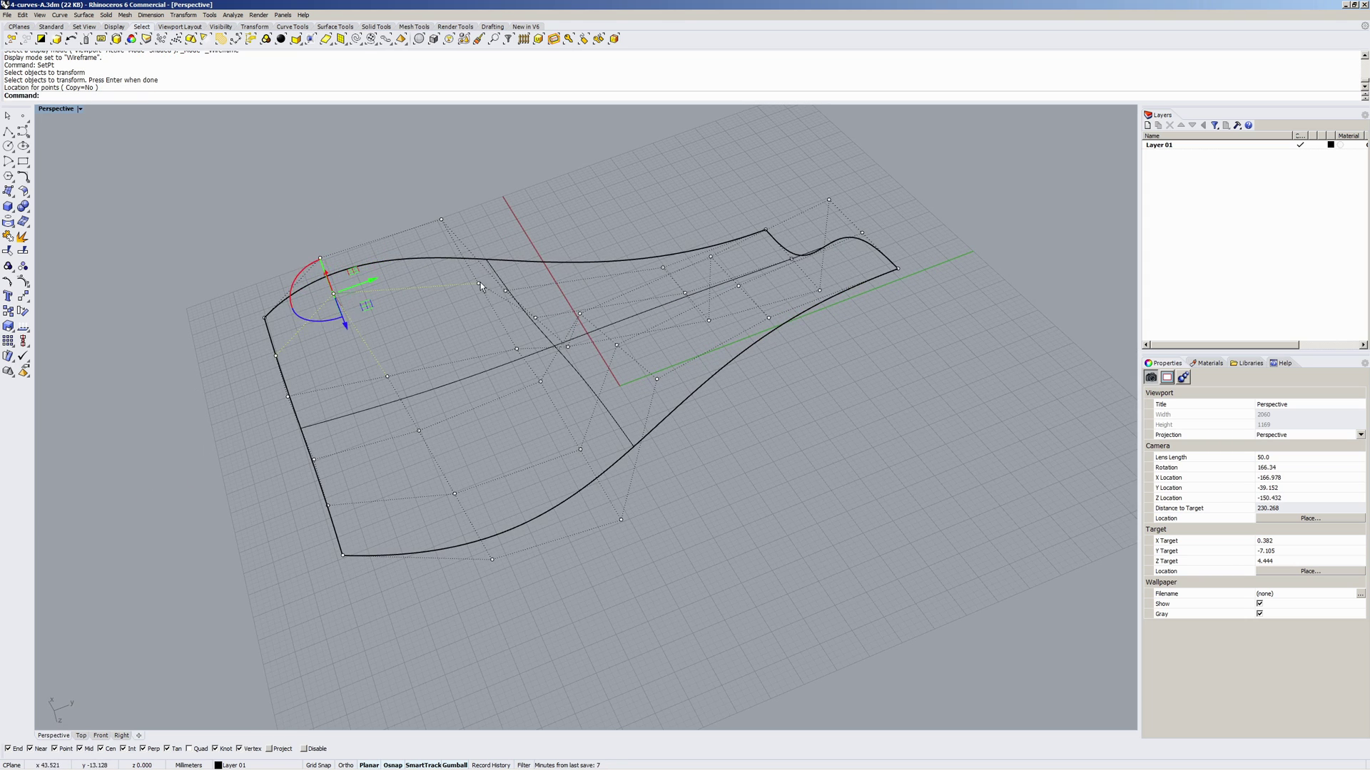
pyautogui.click(478, 283)
pyautogui.press('Return')
pyautogui.press('Return')
pyautogui.click(441, 220)
pyautogui.moveTo(443, 223); pyautogui.dragTo(508, 313, button='right')
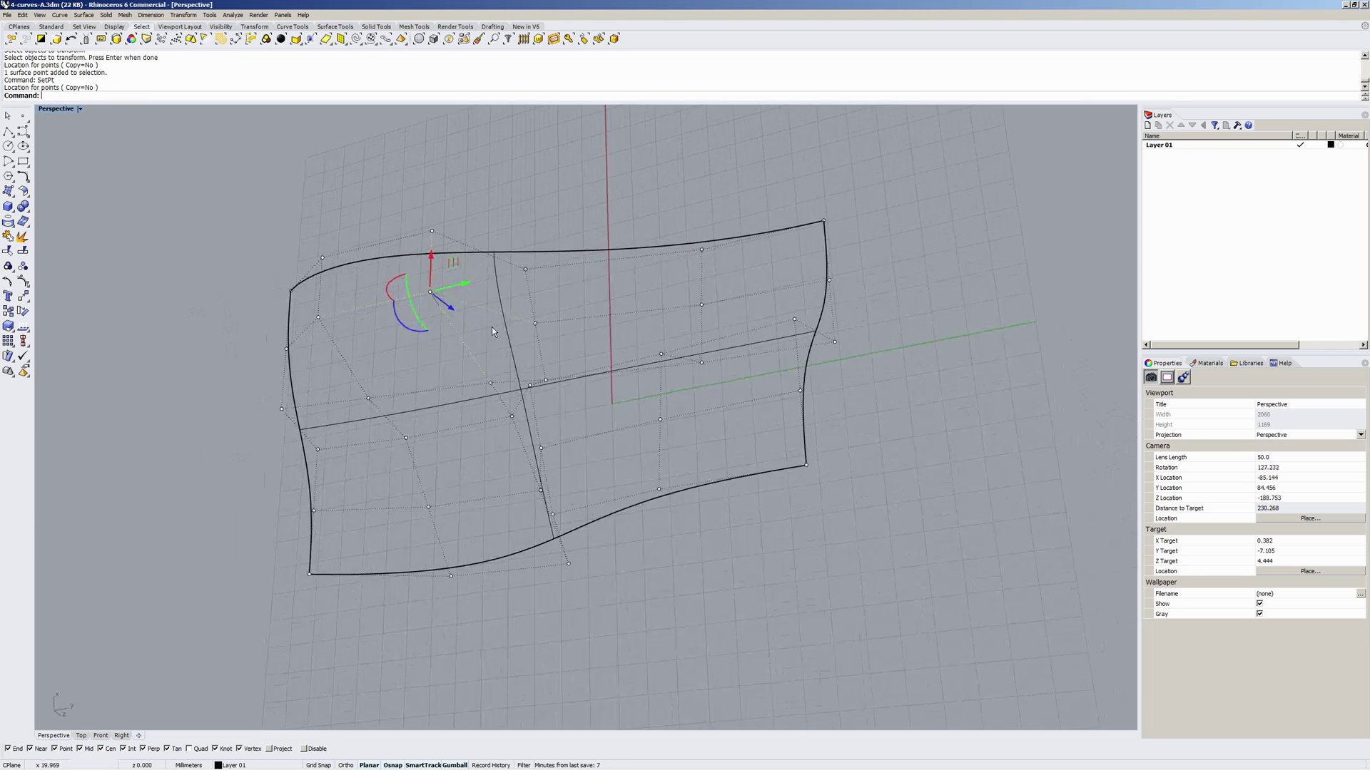
pyautogui.click(537, 323)
pyautogui.press('Return')
# Align the remaining second-row control points in Y and Z with their adjacent points along the long edge using SetPt.
pyautogui.press('Return')
pyautogui.click(523, 269)
pyautogui.click(703, 304)
pyautogui.press('Return')
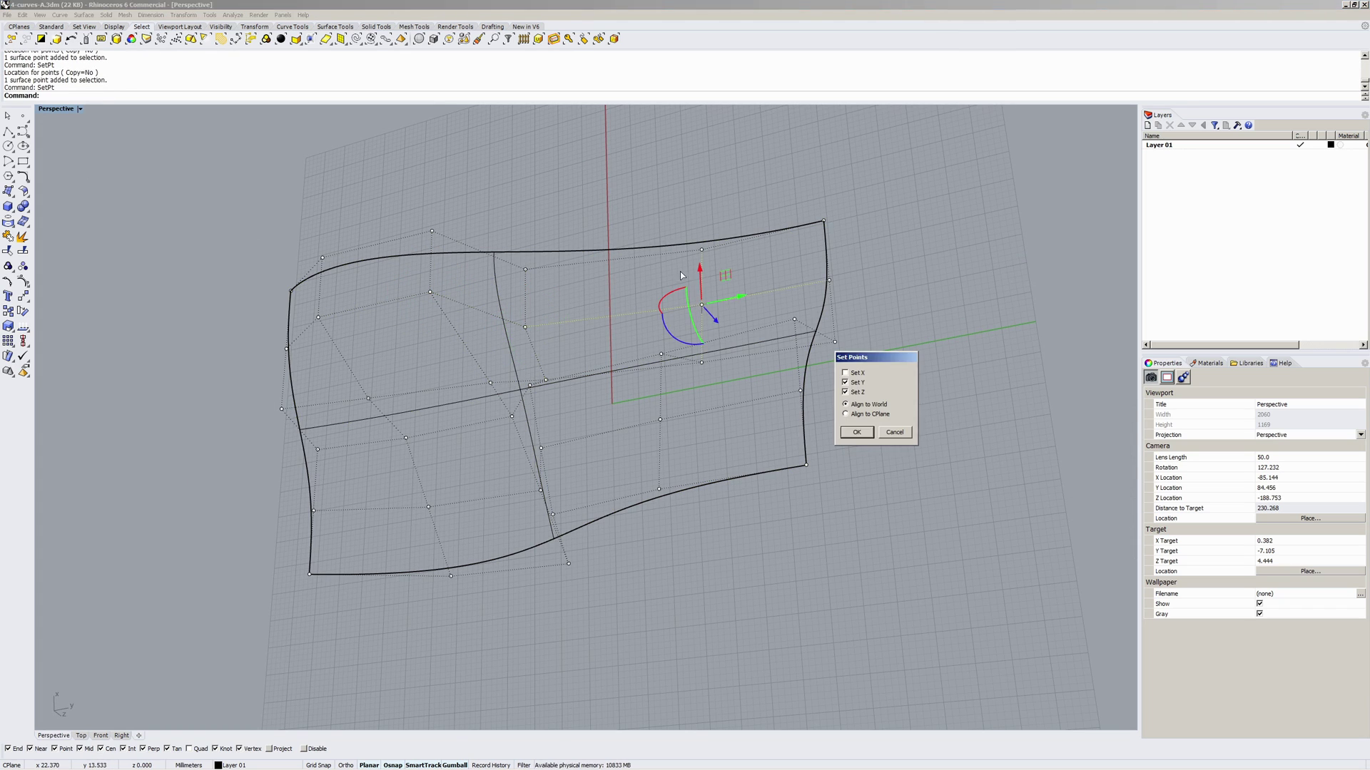
pyautogui.press('Return')
pyautogui.click(699, 253)
pyautogui.moveTo(699, 251); pyautogui.dragTo(747, 233, button='right')
pyautogui.click(751, 225)
pyautogui.press('Return')
pyautogui.press('Return')
pyautogui.click(717, 181)
# Set the viewport display to Shaded and show the adjusted edge surface's control points to review its shape.
pyautogui.scroll(-4, 701, 239)
pyautogui.moveTo(653, 276); pyautogui.dragTo(474, 276, button='right')
pyautogui.middleClick(399, 255)
pyautogui.click(439, 262)
pyautogui.press('F10')
pyautogui.moveTo(458, 373); pyautogui.dragTo(631, 340, button='right')
pyautogui.press('F11')
pyautogui.click(635, 350)
pyautogui.press('F10')
pyautogui.moveTo(311, 274); pyautogui.dragTo(541, 388, button='right')
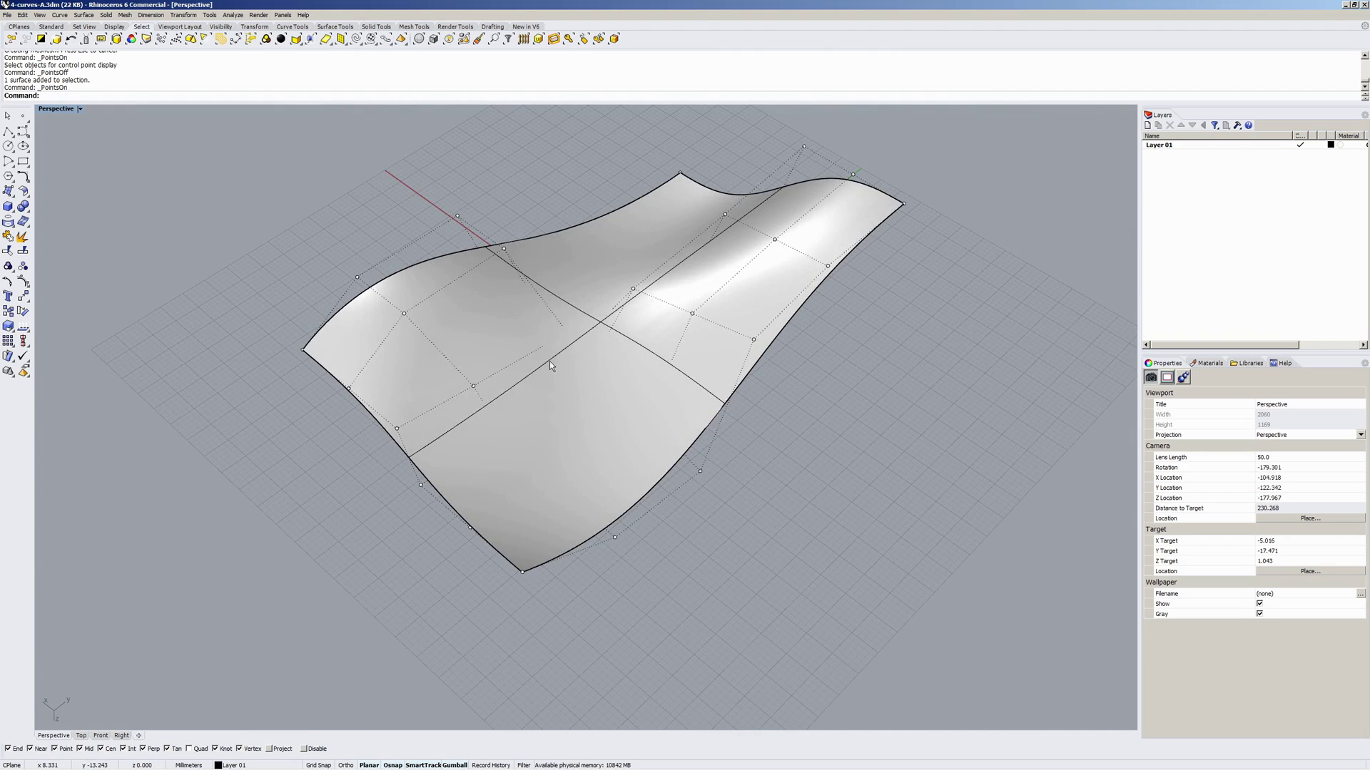
# Hide the control points and delete the adjusted edge surface.
pyautogui.press('F11')
pyautogui.click(572, 350)
pyautogui.press('Delete')
# Create a Sweep2 surface with the two long curves as rails and the two short curves as unchanged cross sections.
pyautogui.moveTo(609, 335); pyautogui.dragTo(605, 347, button='right')
pyautogui.write('Sw')
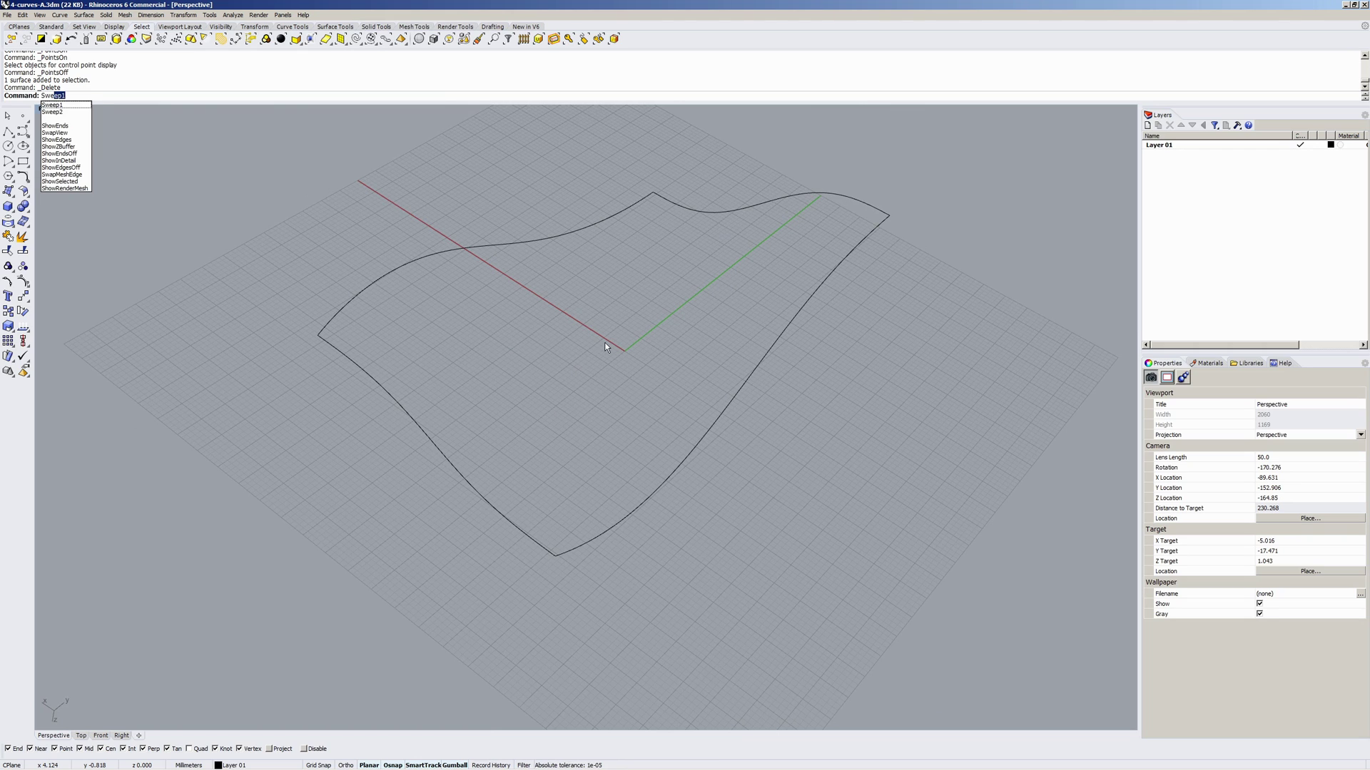
pyautogui.write('e')
pyautogui.press('Down')
pyautogui.press('Return')
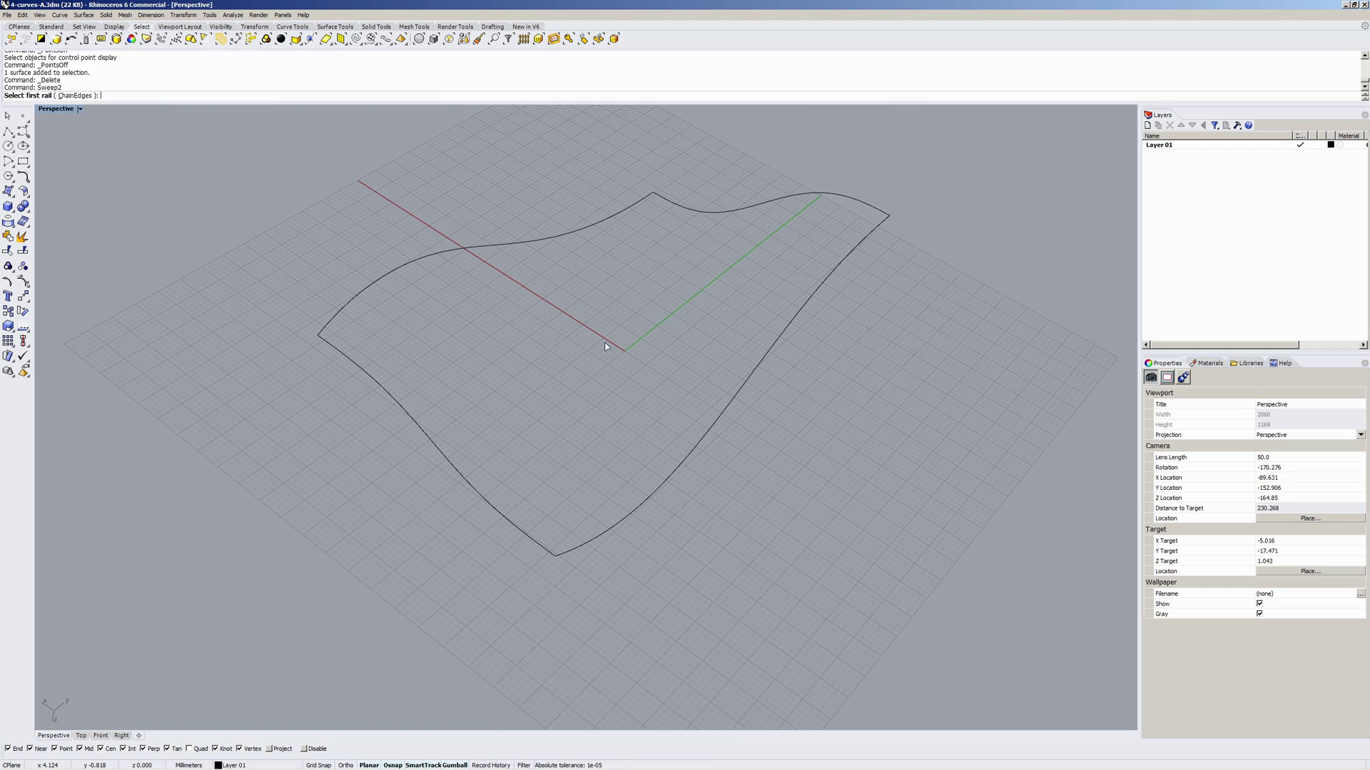
pyautogui.click(354, 294)
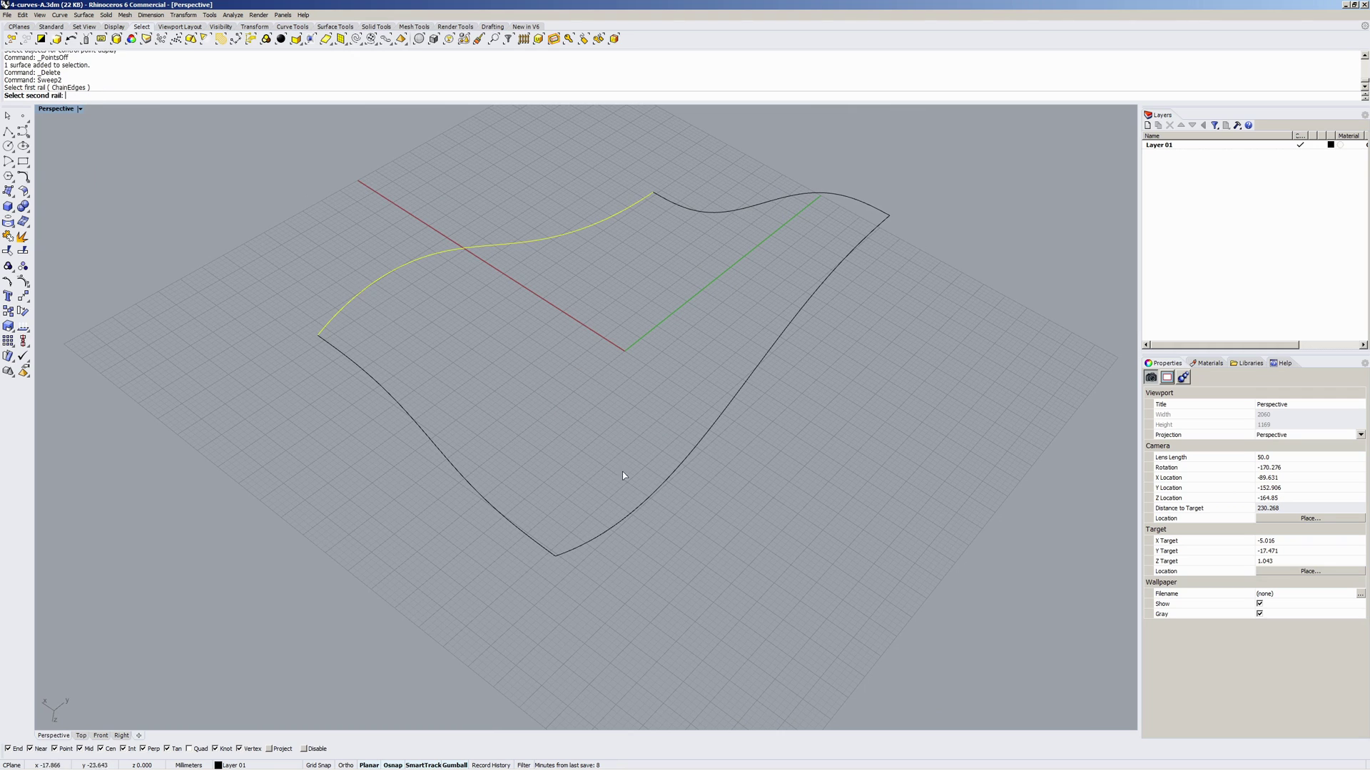
pyautogui.click(596, 529)
pyautogui.click(538, 538)
pyautogui.click(865, 201)
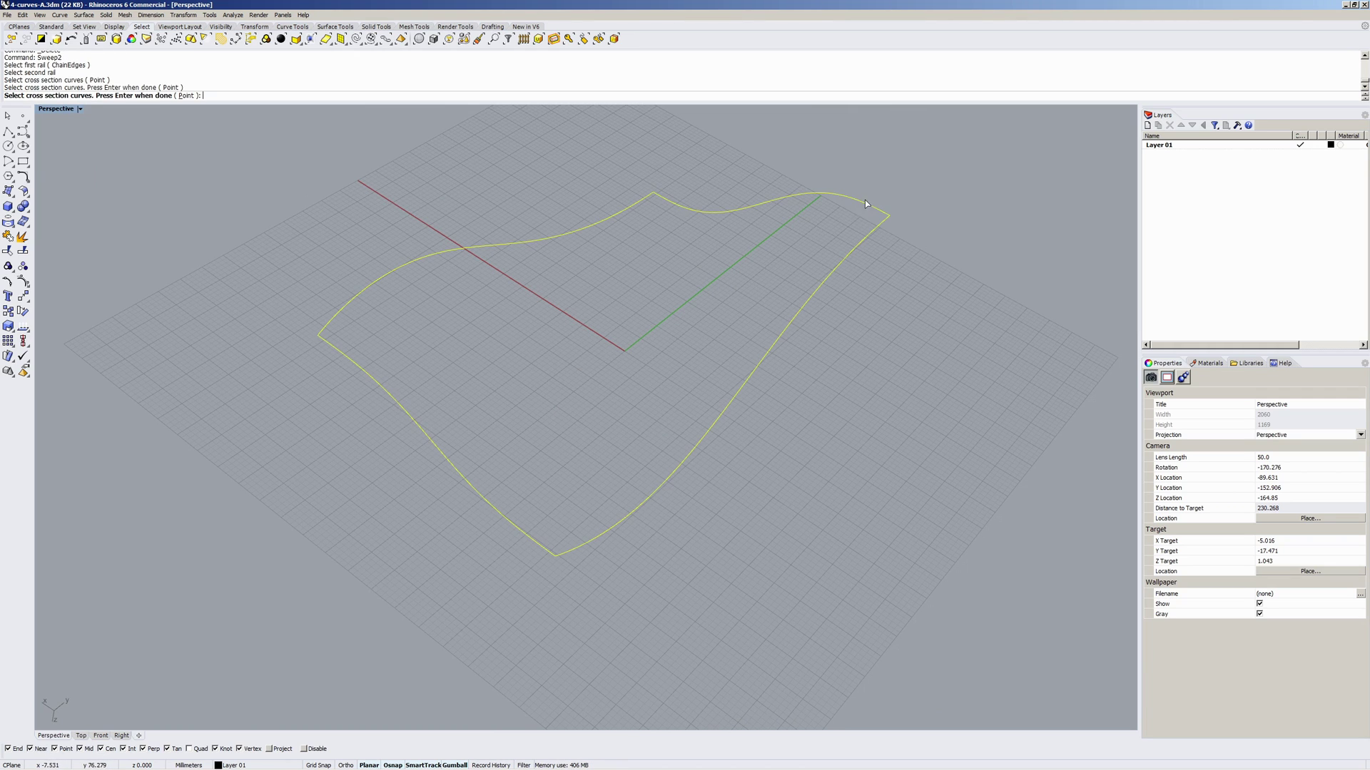
pyautogui.press('Return')
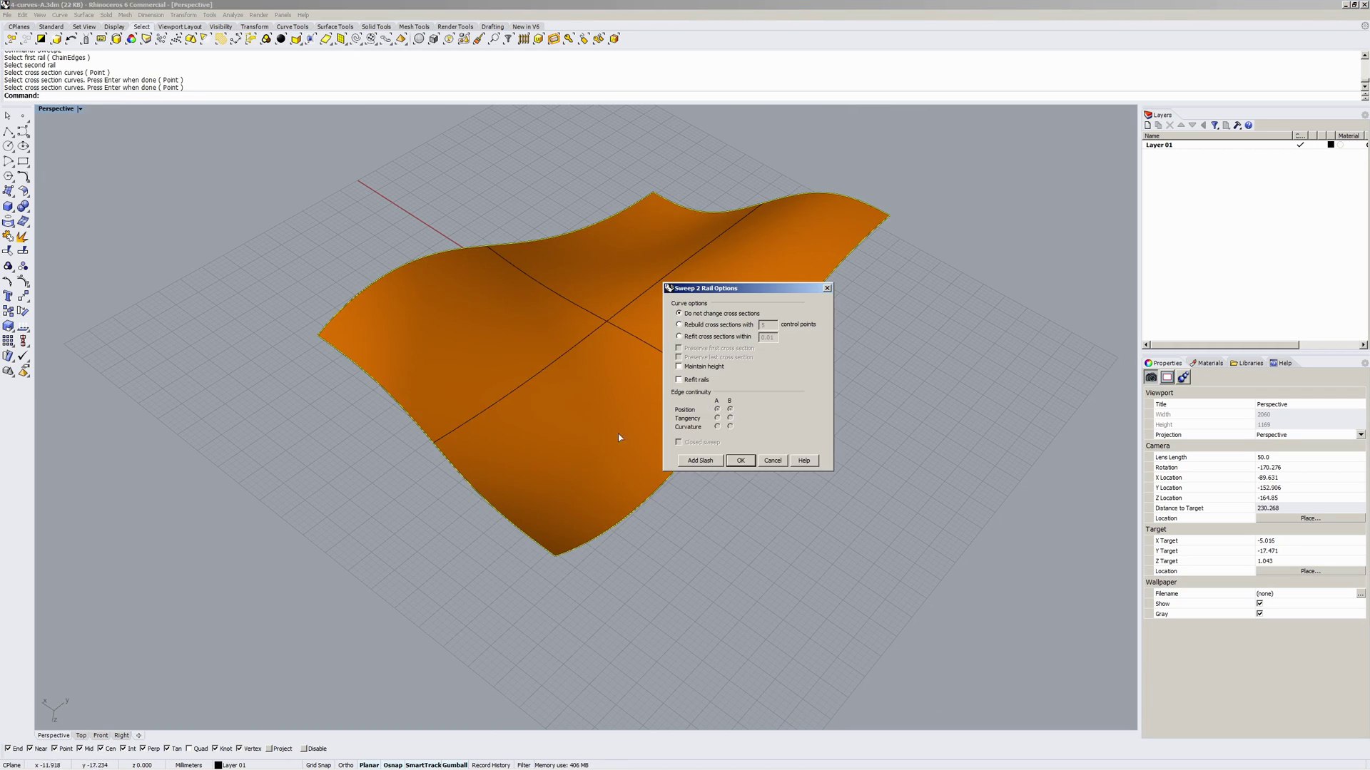
pyautogui.moveTo(602, 450); pyautogui.dragTo(556, 449, button='right')
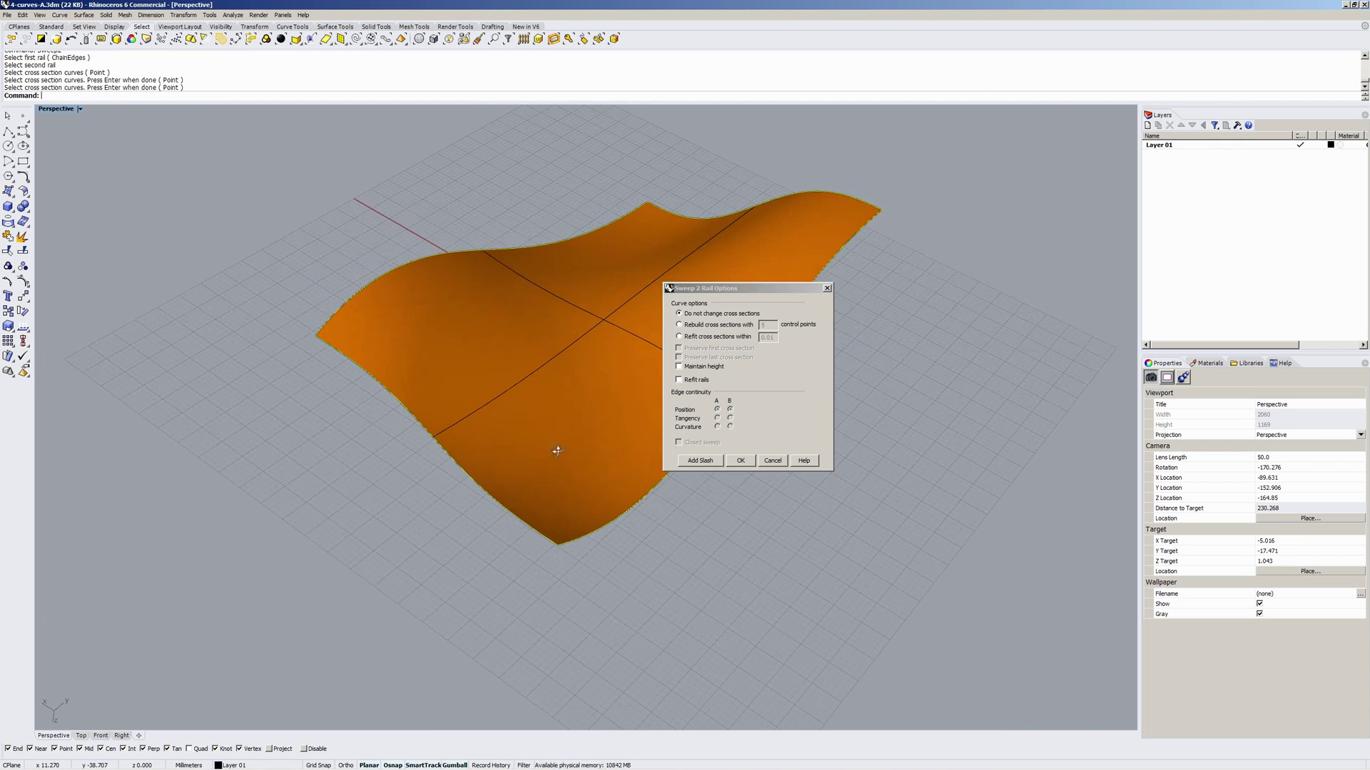
pyautogui.click(742, 462)
# Flip the direction of the two-rail sweep surface.
pyautogui.click(607, 403)
pyautogui.write('Flip')
pyautogui.press('Return')
pyautogui.click(821, 450)
# Show the sweep surface's control points and set the viewport display to Wireframe.
pyautogui.click(628, 433)
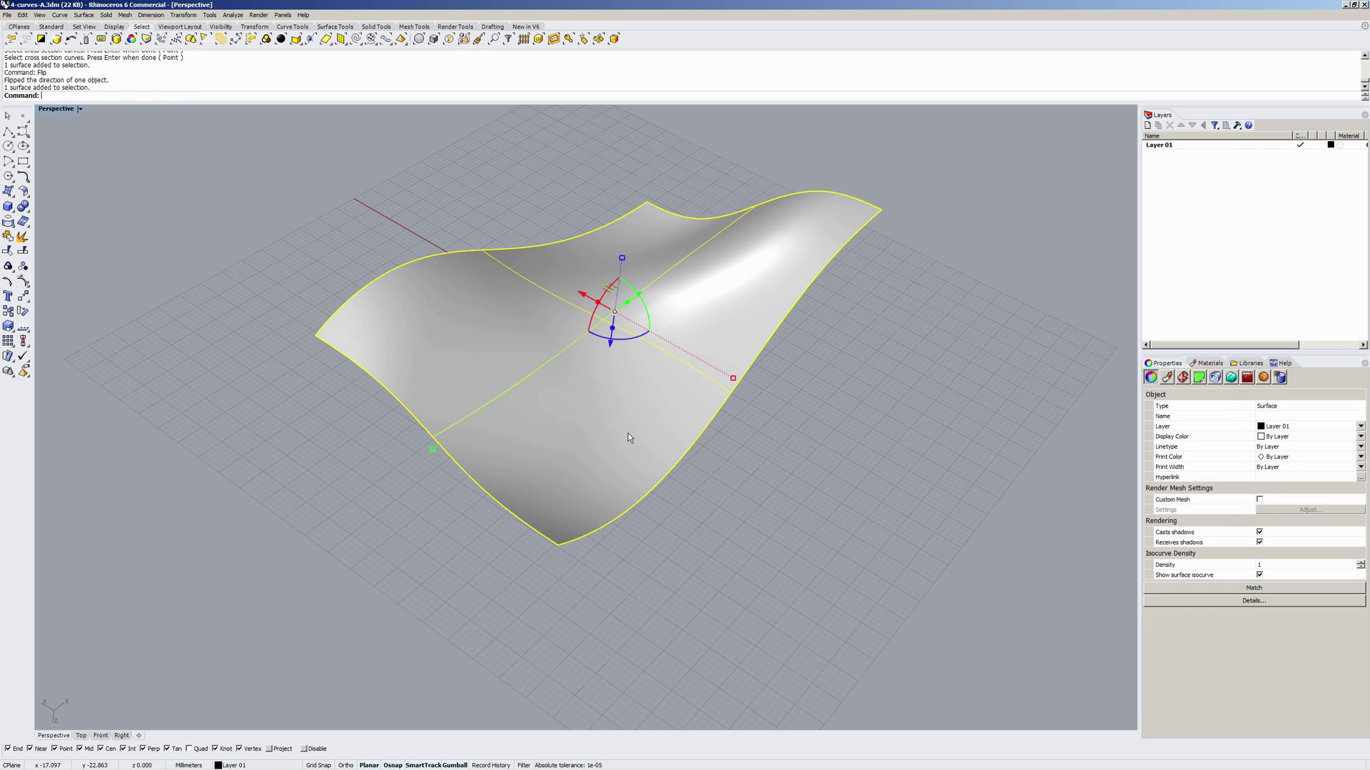
pyautogui.press('F10')
pyautogui.moveTo(628, 429); pyautogui.dragTo(639, 337, button='right')
pyautogui.middleClick(672, 372)
pyautogui.click(699, 368)
# Inspect the sweep surface's U and V degree and CV count with the What command and close the description.
pyautogui.click(649, 315)
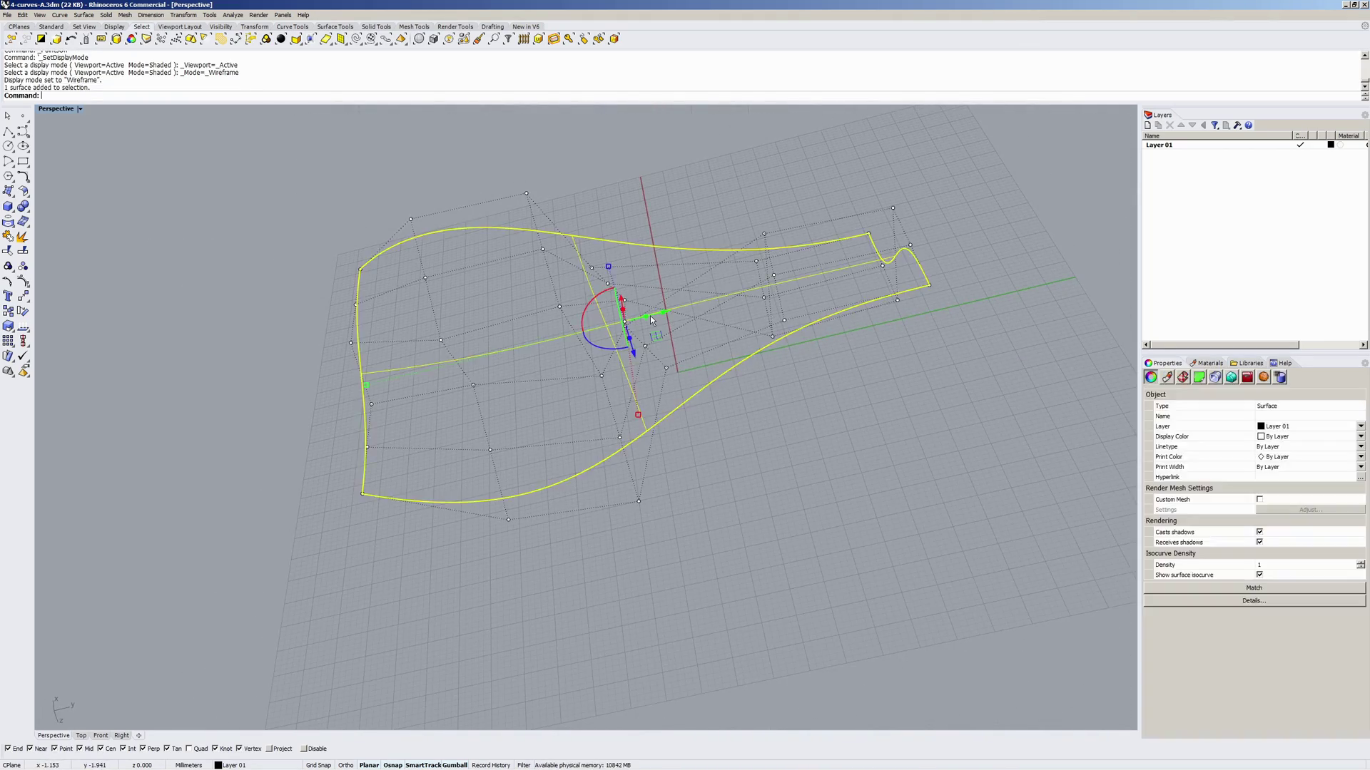
pyautogui.write('What')
pyautogui.press('Return')
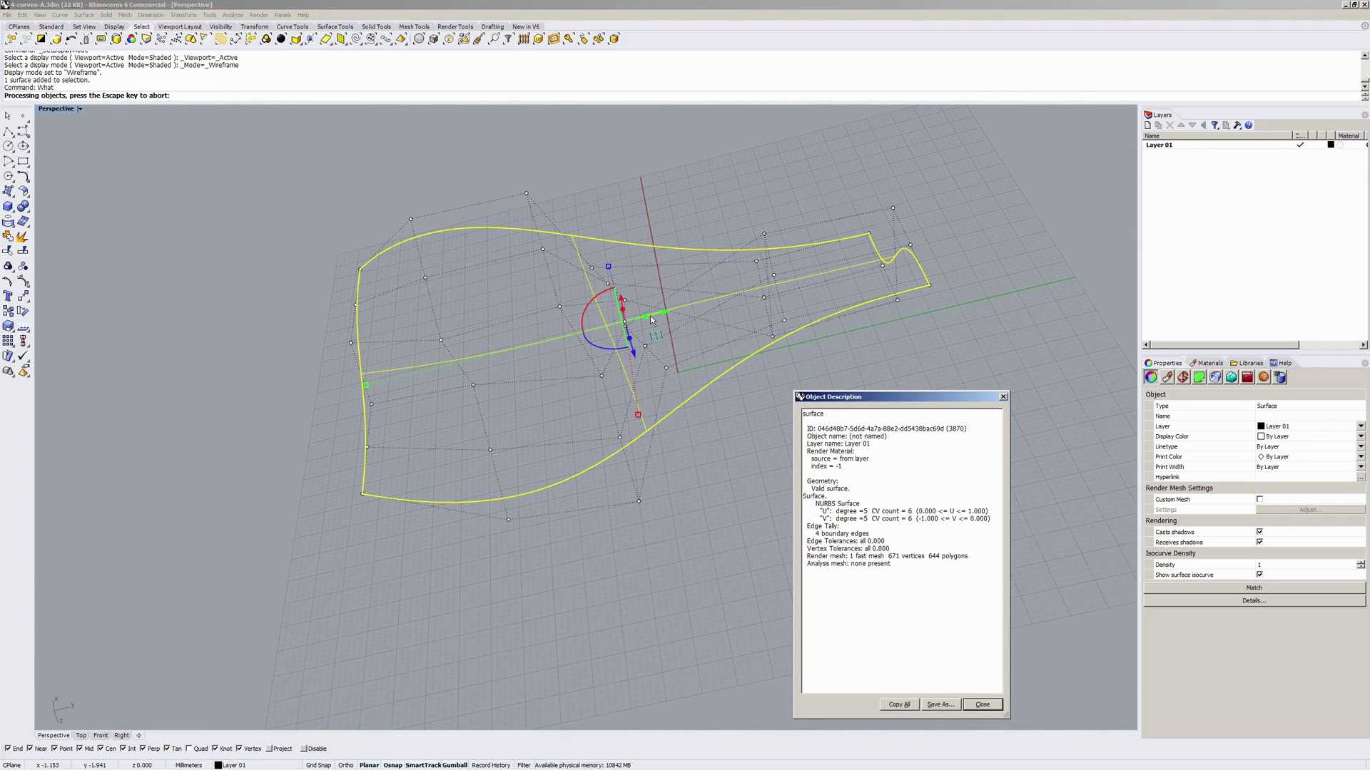
pyautogui.moveTo(872, 515); pyautogui.dragTo(915, 529)
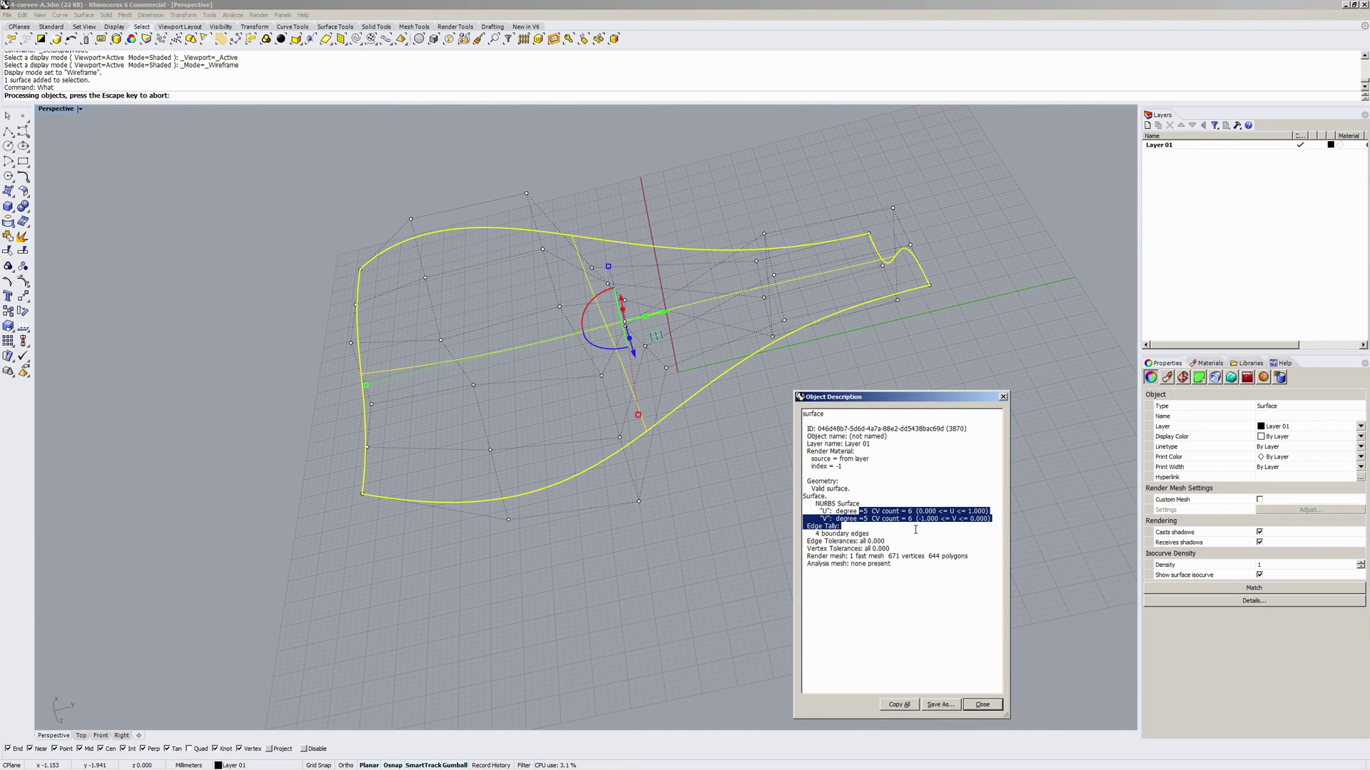
pyautogui.click(982, 704)
pyautogui.click(742, 494)
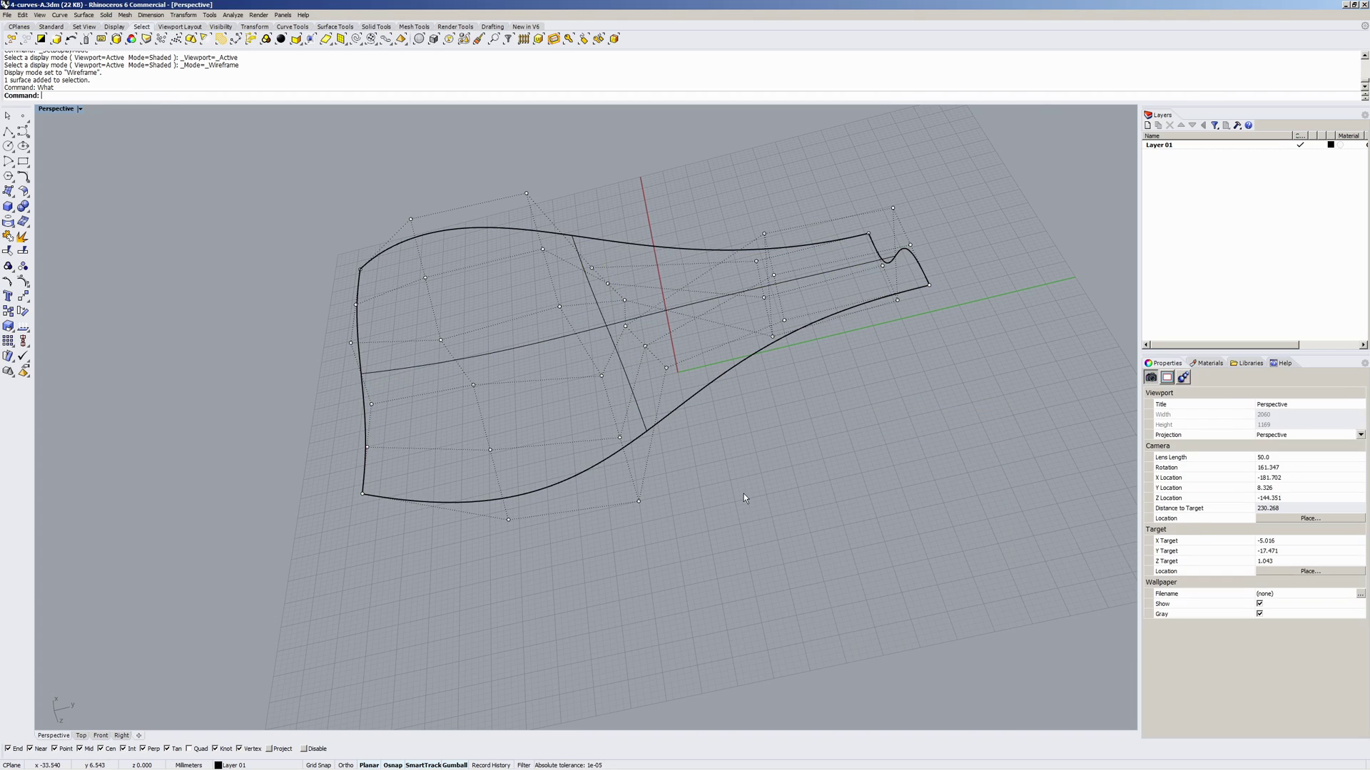
# Hide the control points and extrude the long upper boundary curve outward into a strip.
pyautogui.press('F10')
pyautogui.press('F11')
pyautogui.moveTo(742, 494); pyautogui.dragTo(642, 371, button='right')
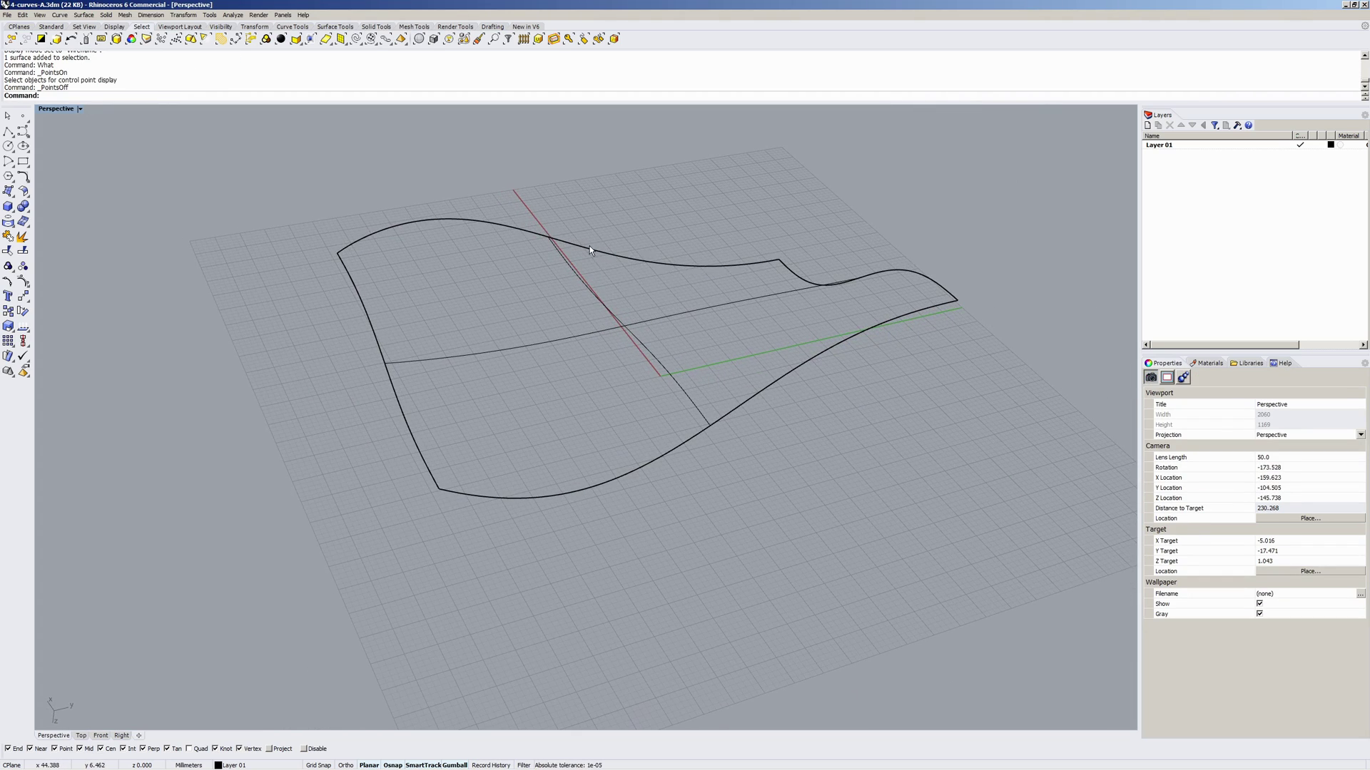
pyautogui.click(589, 245)
pyautogui.click(625, 265)
pyautogui.moveTo(685, 234); pyautogui.dragTo(603, 239, button='right')
pyautogui.moveTo(604, 208); pyautogui.dragTo(567, 107)
# Delete the two-rail sweep surface spanning the four boundary curves.
pyautogui.click(737, 292)
pyautogui.click(874, 303)
pyautogui.click(906, 314)
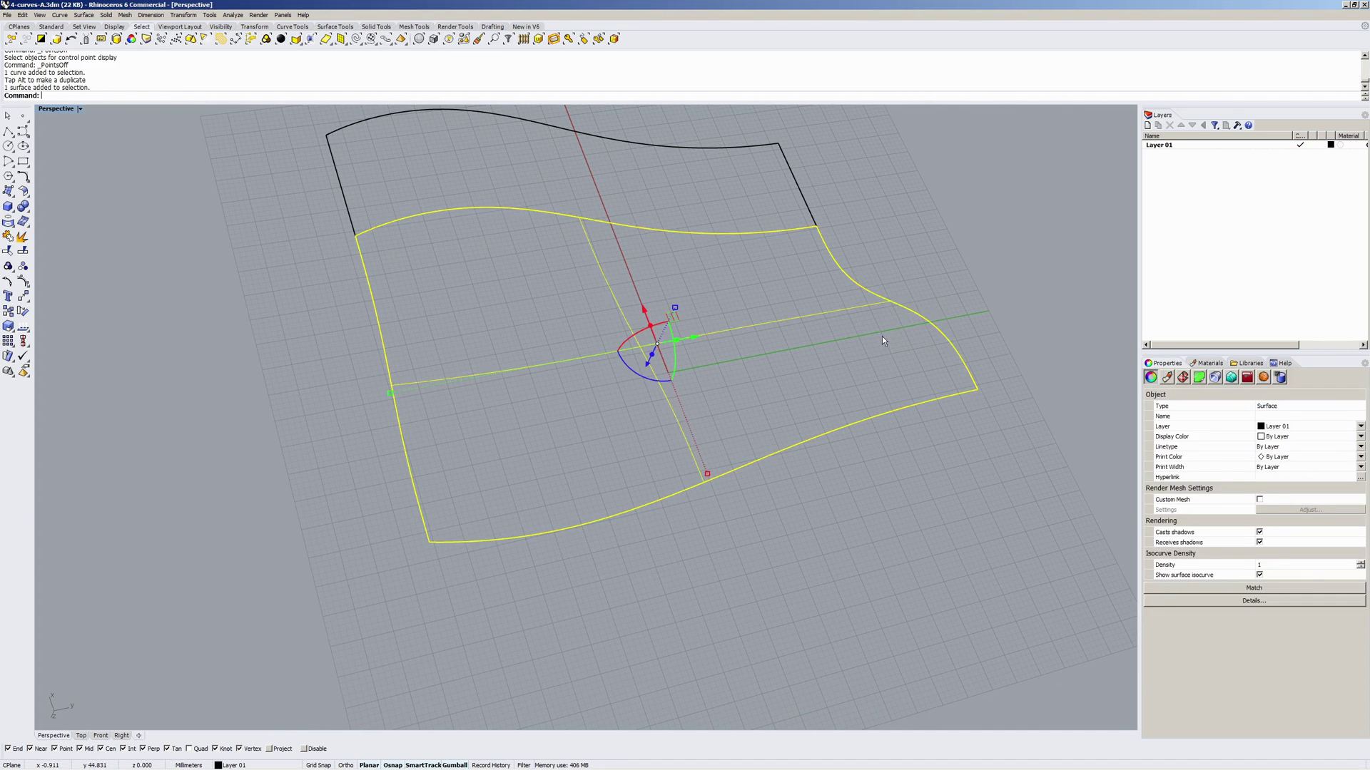
pyautogui.press('Delete')
# Start a Sweep2 with the strip's extrusion edge and the opposite long curve as rails and the two short curves as cross sections.
pyautogui.moveTo(868, 348); pyautogui.dragTo(667, 374, button='right')
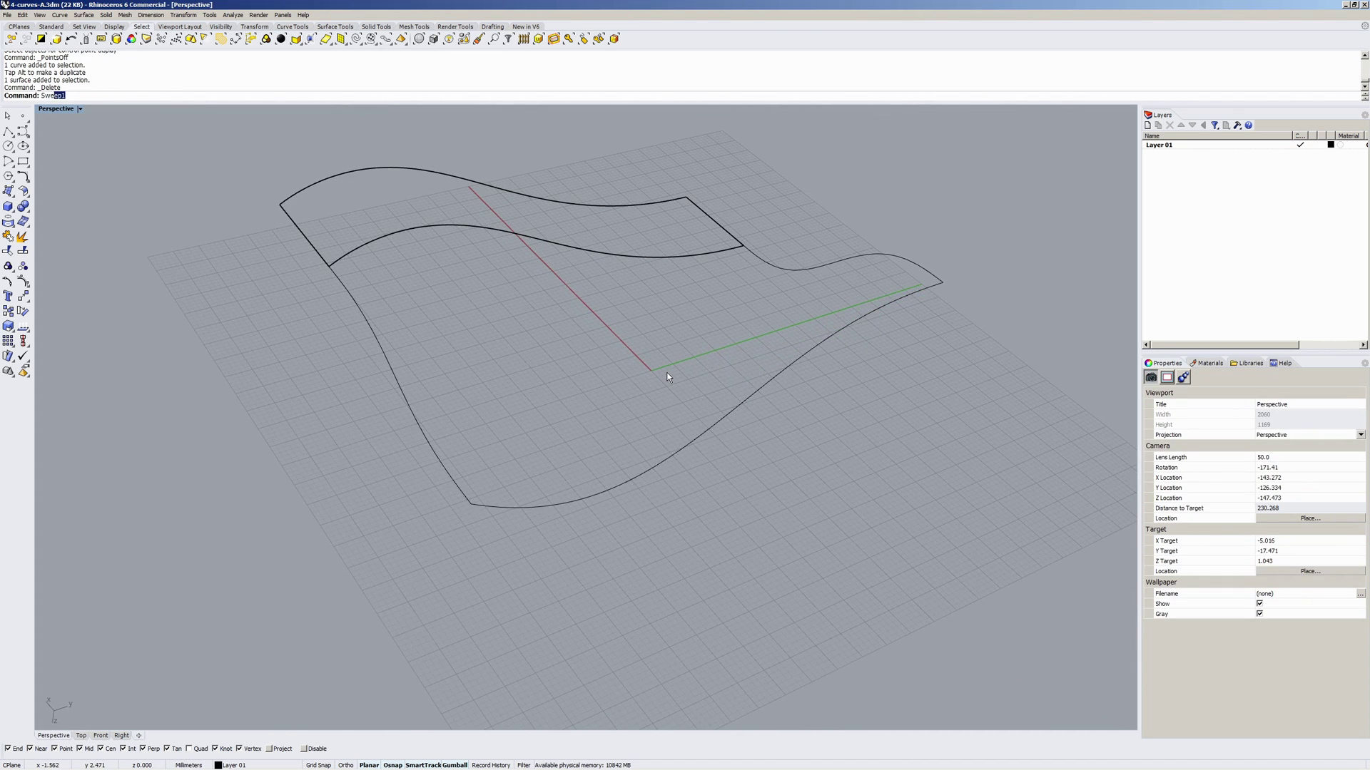
pyautogui.write('2')
pyautogui.press('Return')
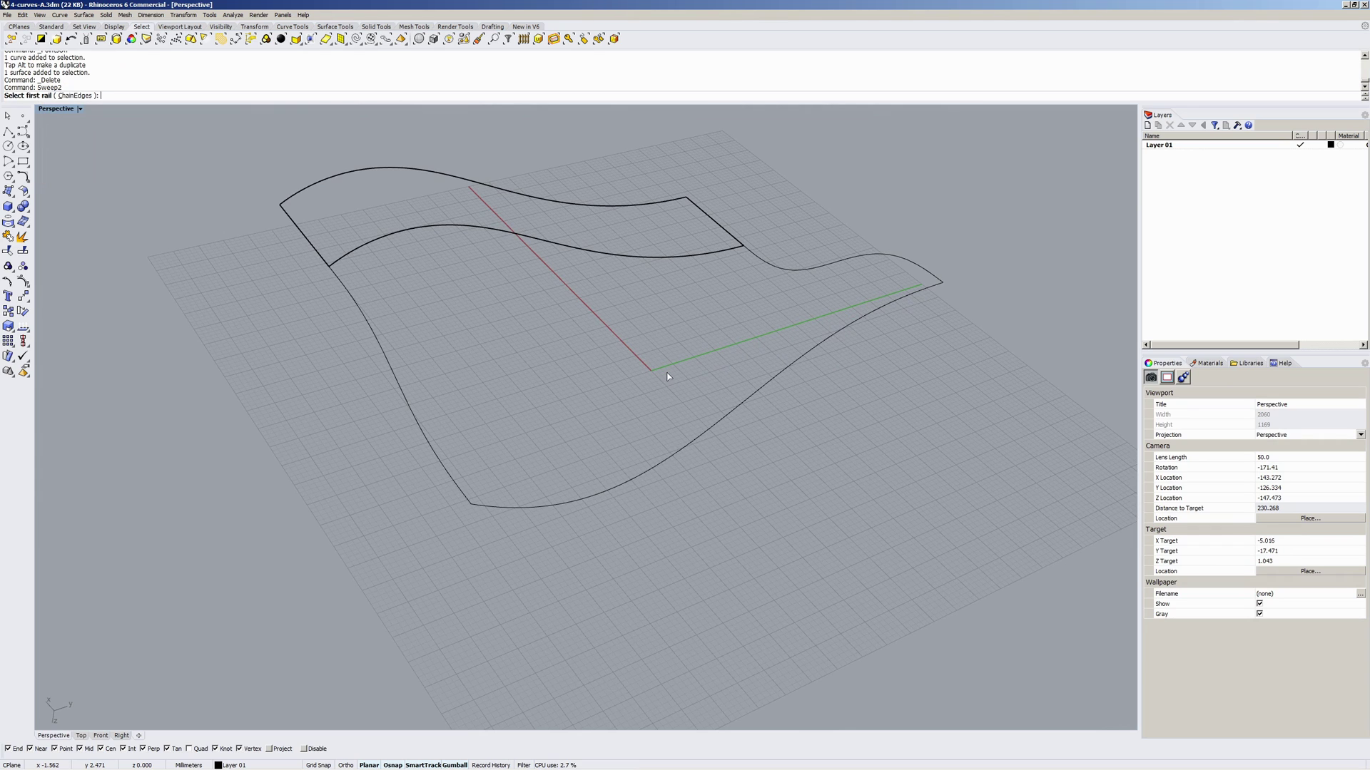
pyautogui.click(383, 239)
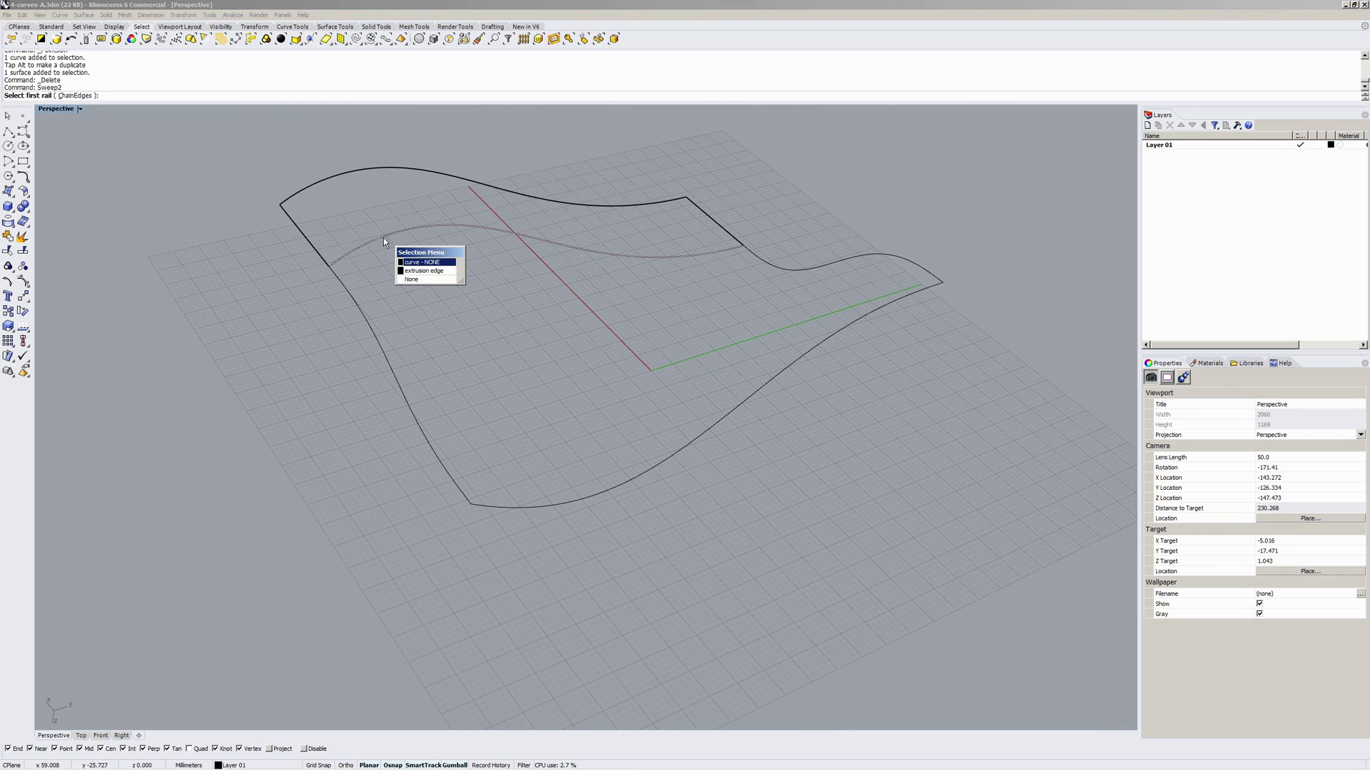
pyautogui.click(406, 275)
pyautogui.click(491, 508)
pyautogui.click(463, 496)
pyautogui.click(923, 271)
pyautogui.press('Return')
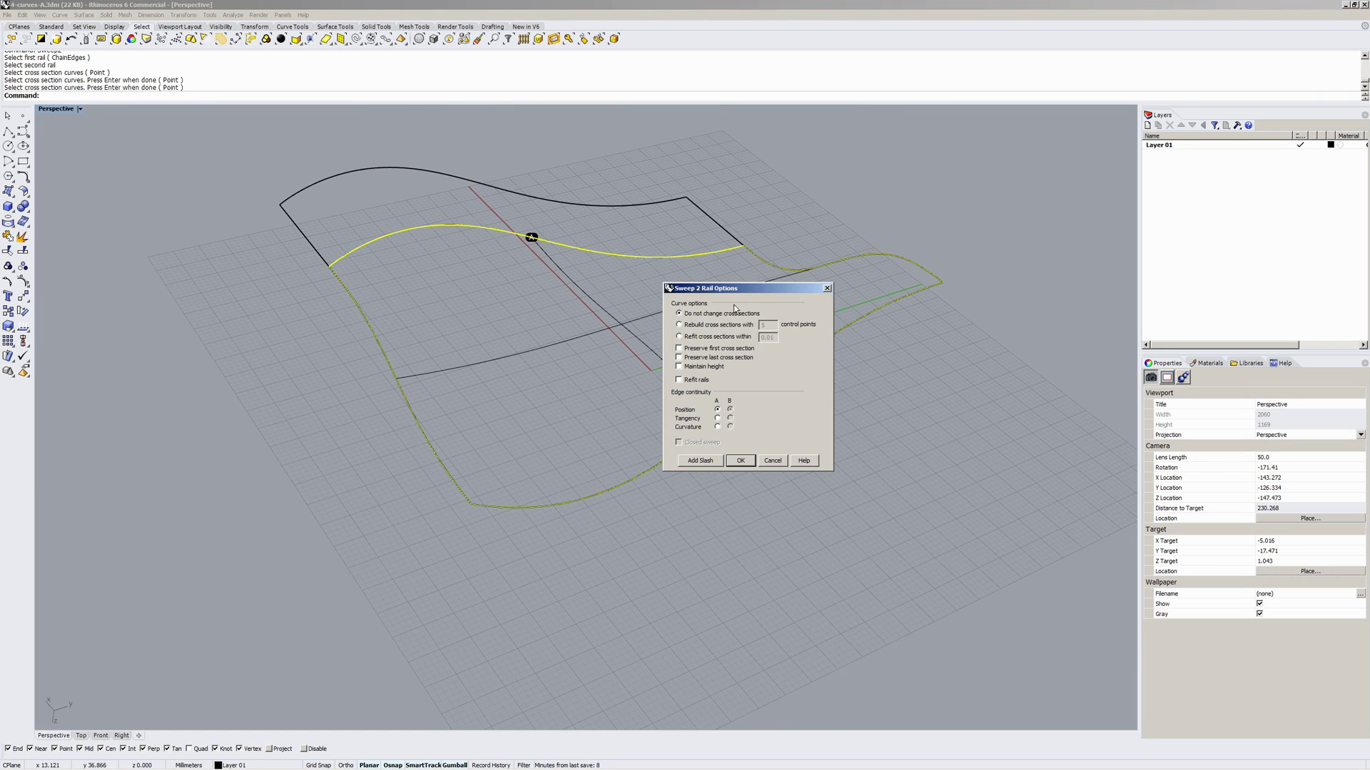
# Finish the two-rail sweep with tangency continuity on rail edge A, leaving the cross sections unchanged and the rails not refitted.
pyautogui.click(716, 418)
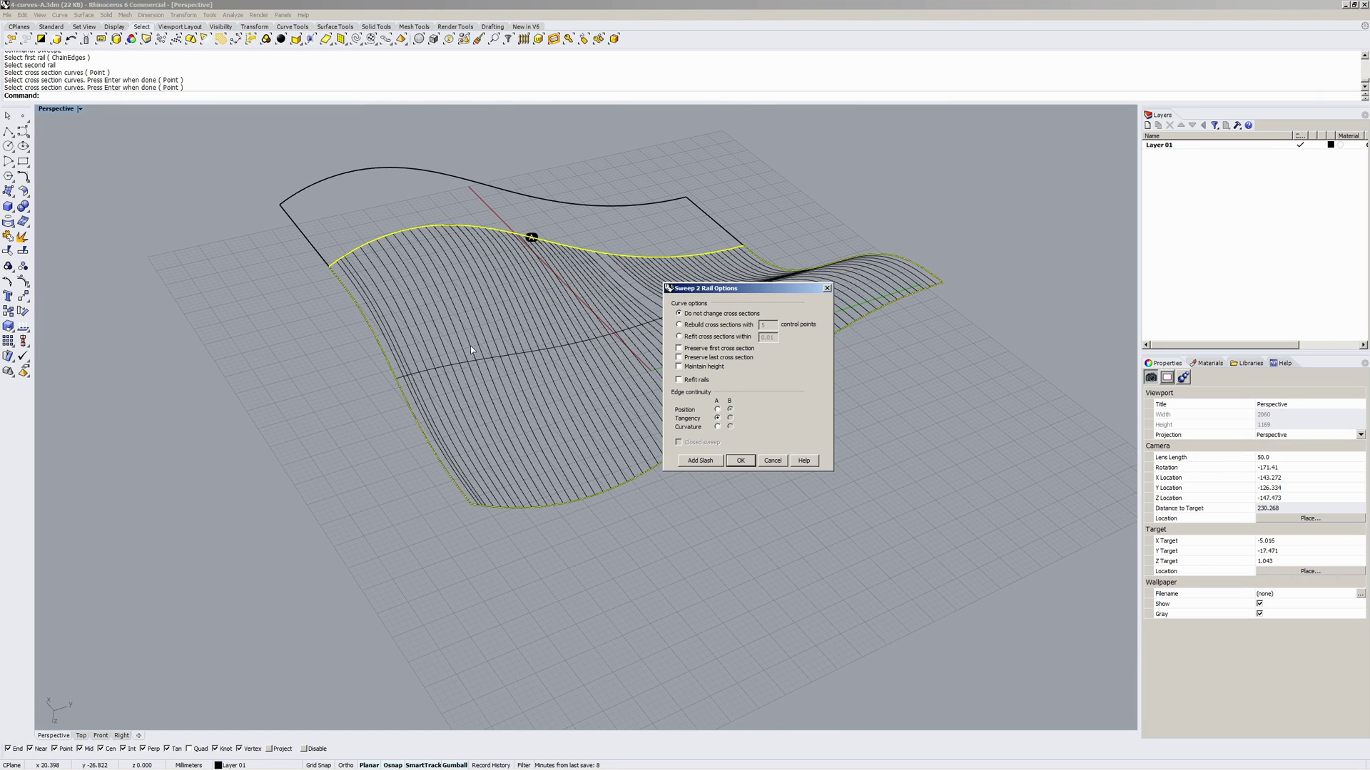
pyautogui.moveTo(472, 347); pyautogui.dragTo(500, 375, button='right')
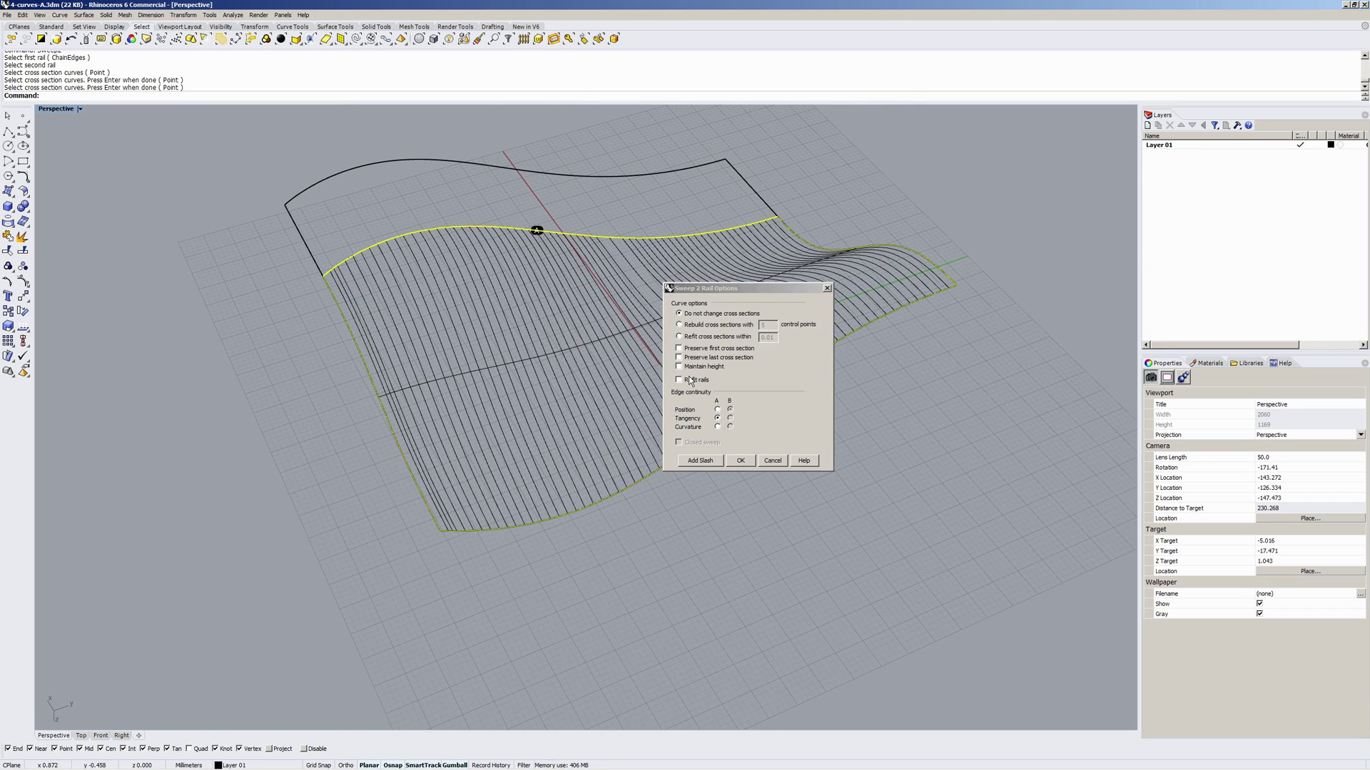
pyautogui.click(679, 379)
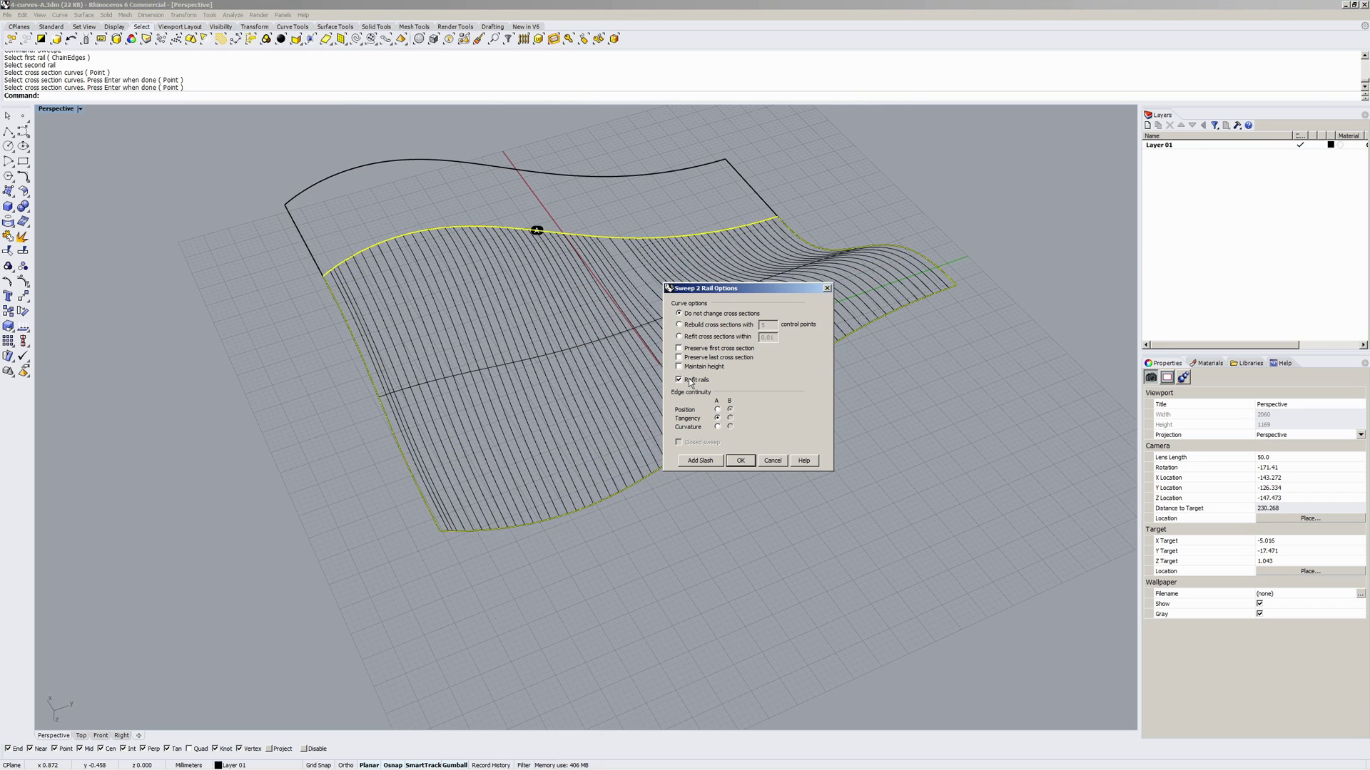
pyautogui.click(679, 325)
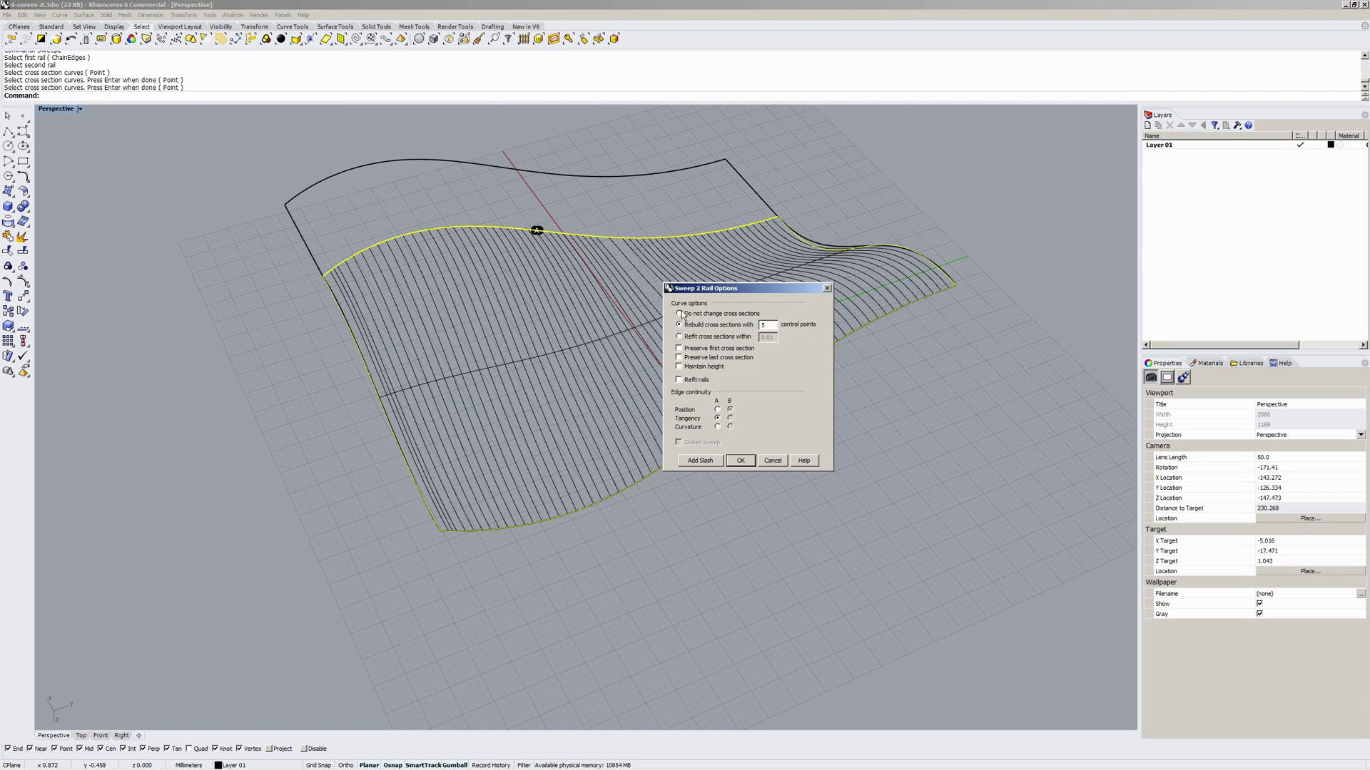
pyautogui.click(679, 315)
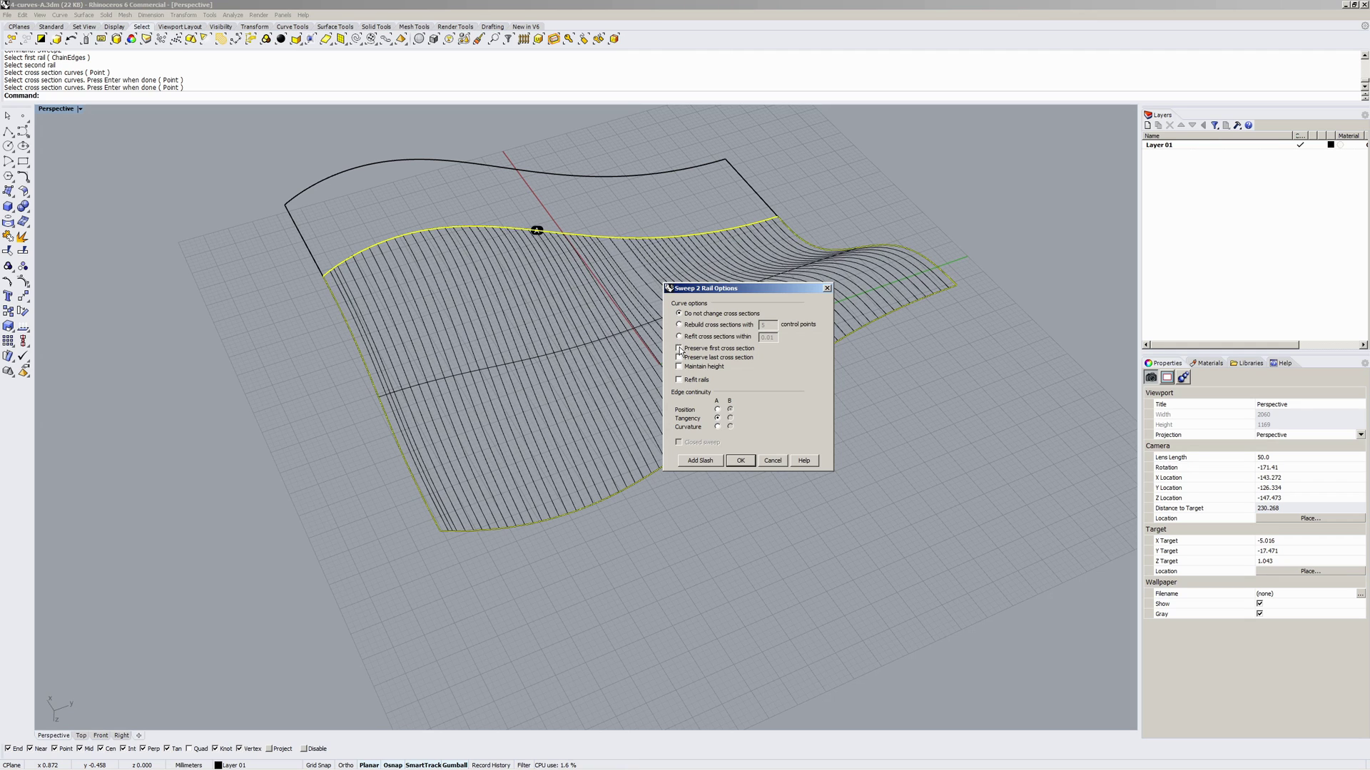
pyautogui.click(679, 367)
pyautogui.click(742, 459)
# Turn on the new sweep surface's control points and switch the viewport to rendered display.
pyautogui.moveTo(592, 324); pyautogui.dragTo(607, 362, button='right')
pyautogui.click(607, 362)
pyautogui.press('F10')
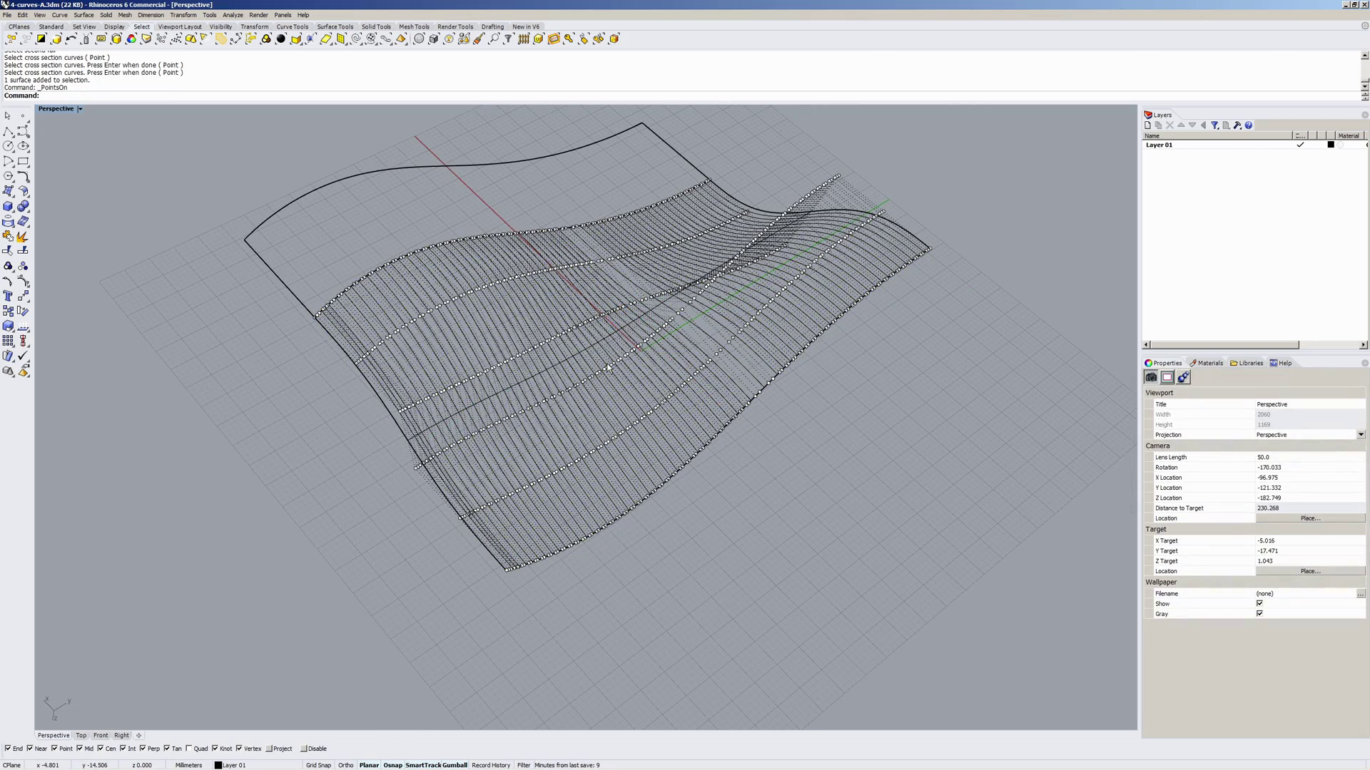
pyautogui.middleClick(656, 378)
pyautogui.click(684, 373)
pyautogui.moveTo(685, 374); pyautogui.dragTo(604, 375, button='right')
pyautogui.middleClick(602, 375)
pyautogui.click(608, 389)
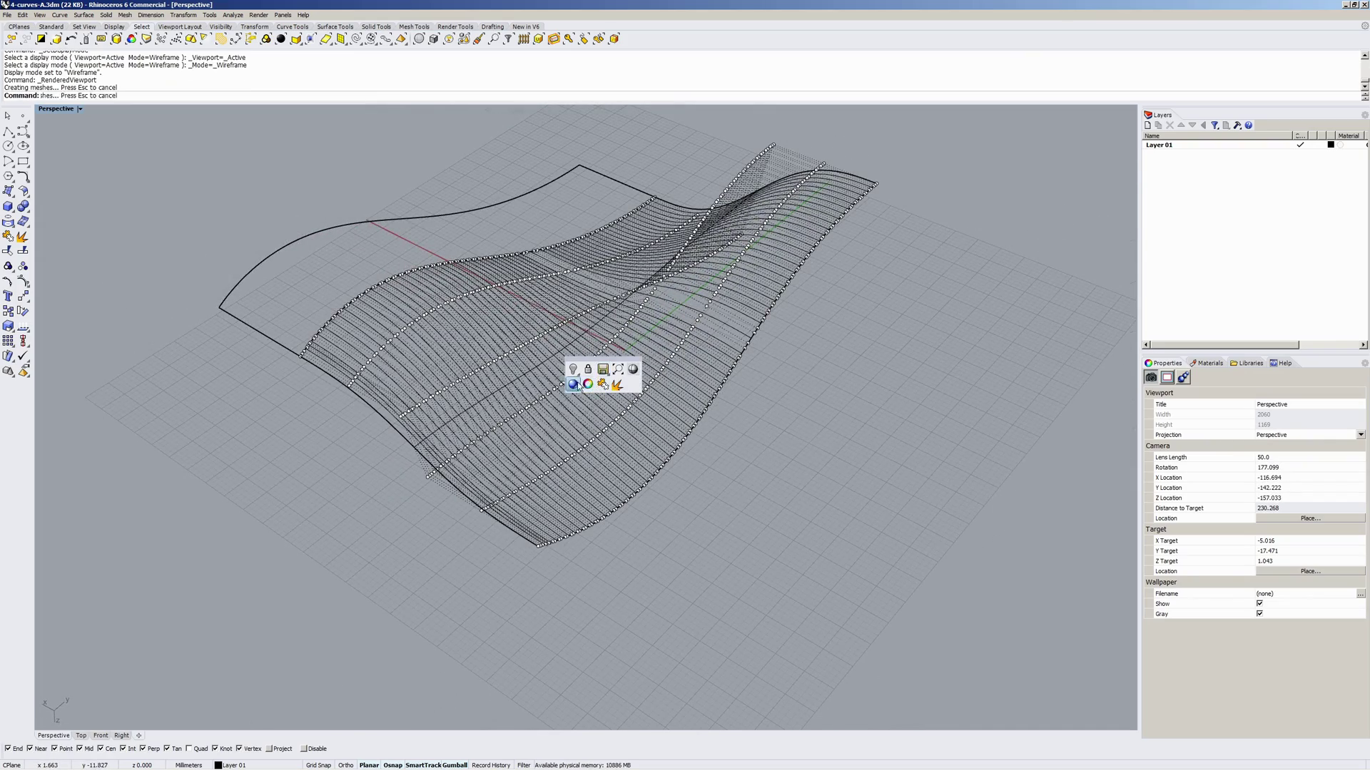
# Inspect the tangent sweep surface's U and V degree and CV count with the What command and close the description.
pyautogui.moveTo(608, 395)
pyautogui.mouseDown(button='right')
pyautogui.moveTo(558, 332)
pyautogui.moveTo(609, 370)
pyautogui.mouseUp(button='right')
pyautogui.click(609, 371)
pyautogui.write('What')
pyautogui.press('Return')
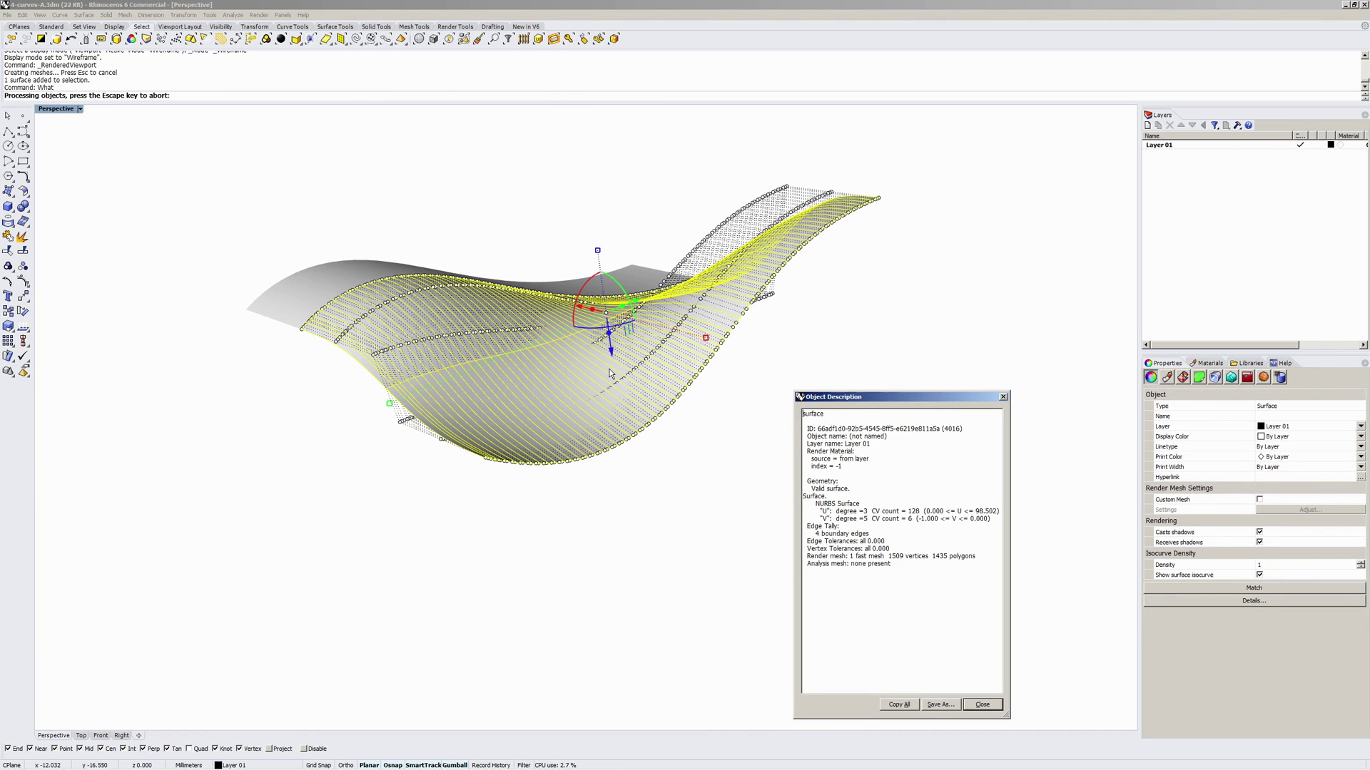
pyautogui.moveTo(922, 511); pyautogui.dragTo(864, 511)
pyautogui.click(993, 706)
# Hide the tangent sweep surface's control points and clear the selection.
pyautogui.moveTo(704, 512); pyautogui.dragTo(755, 498, button='right')
pyautogui.press('F10')
pyautogui.press('F11')
pyautogui.press('Escape')
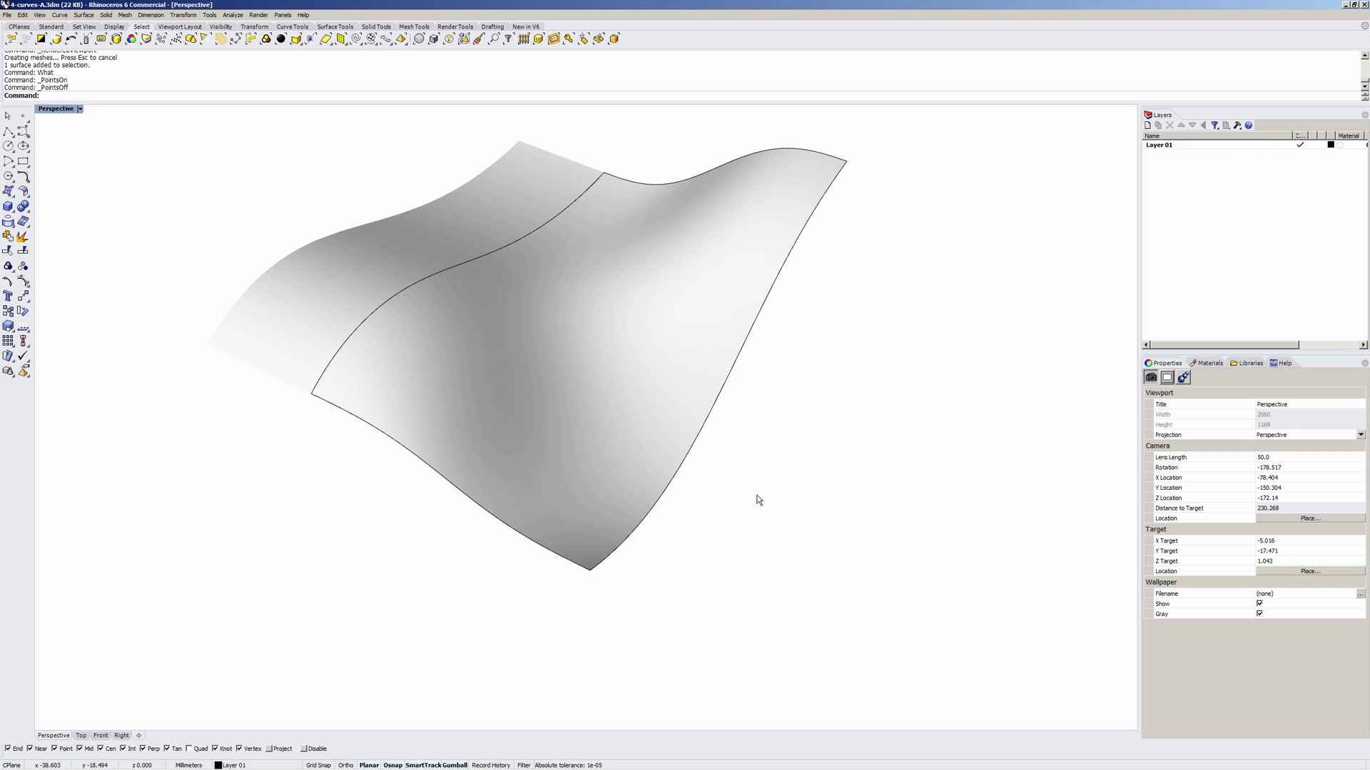
# Delete the tangent sweep surface, keeping the extruded strip and the boundary curves.
pyautogui.moveTo(630, 340); pyautogui.dragTo(580, 369, button='right')
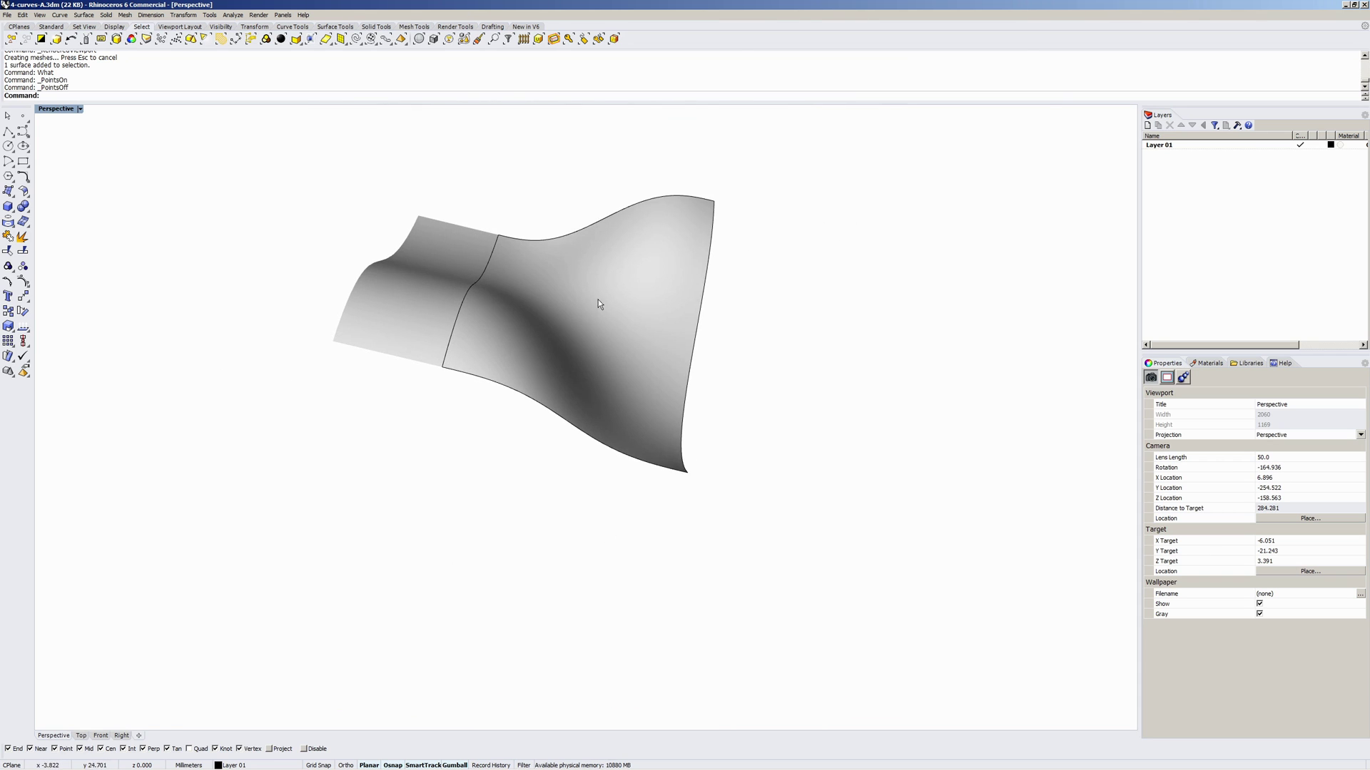
pyautogui.moveTo(593, 294); pyautogui.dragTo(590, 379, button='right')
pyautogui.scroll(6, 534, 305)
pyautogui.click(605, 344)
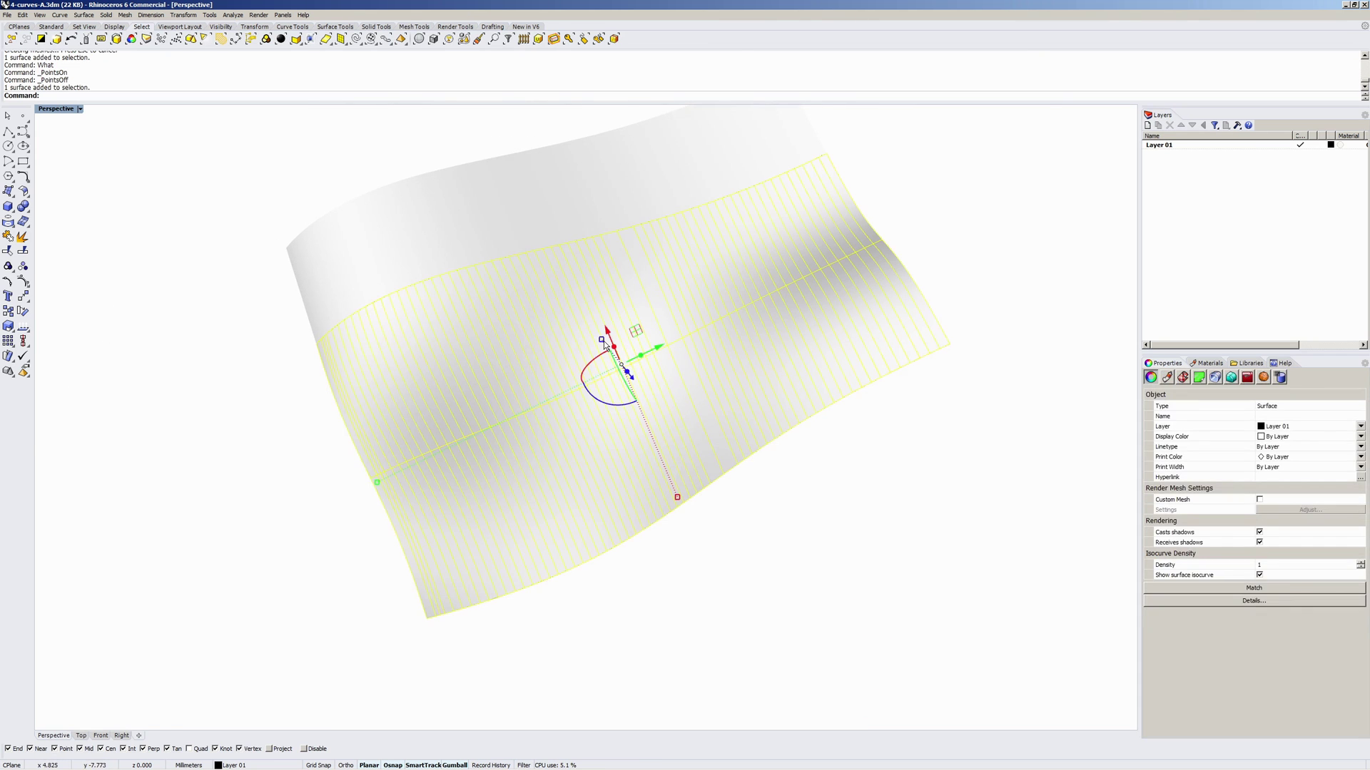
pyautogui.press('Delete')
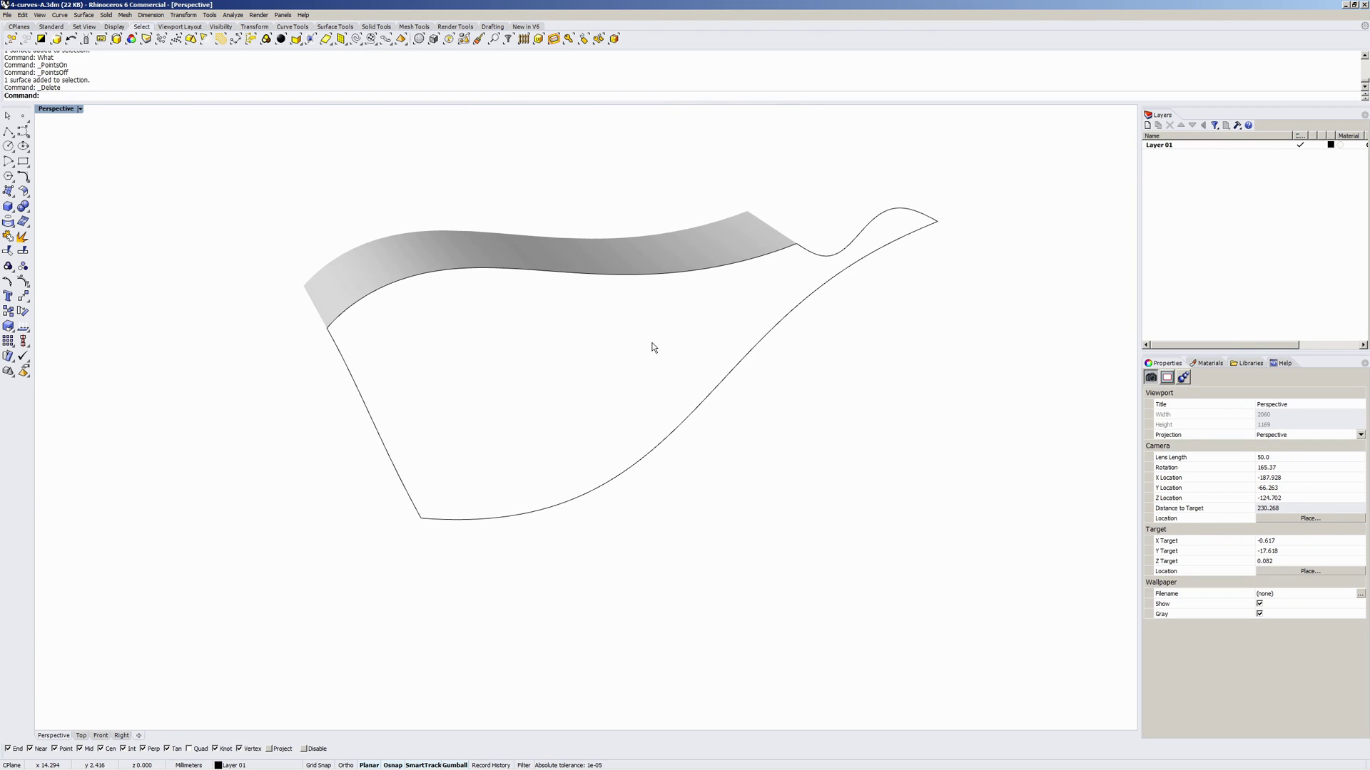